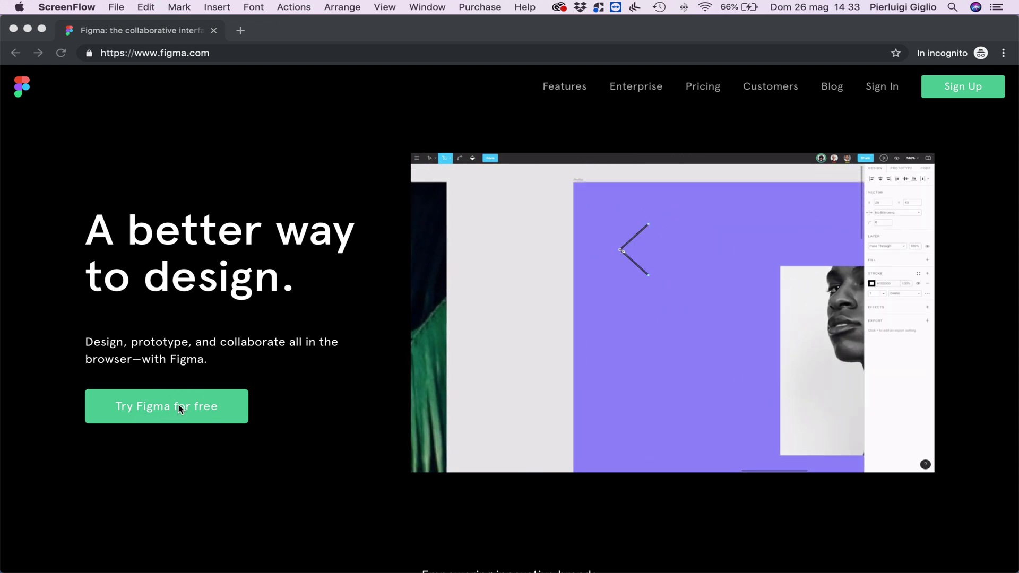
Start the free Figma sign-up to get a new blank Untitled draft design file
left_click(179, 404)
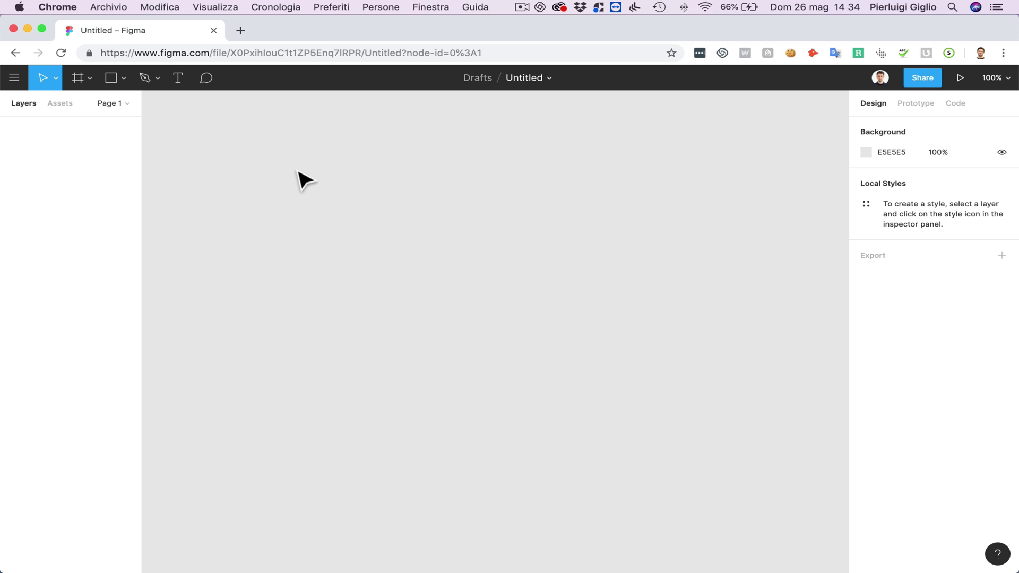
Draw a white 424×388 frame on the empty canvas with the Frame tool
left_click(78, 79)
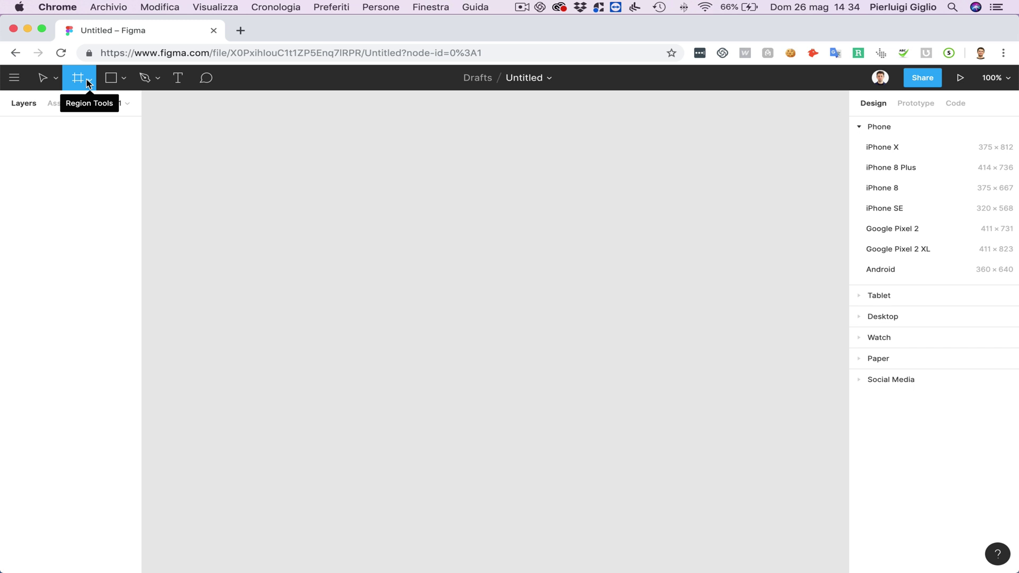
left_click(88, 80)
left_click(69, 105)
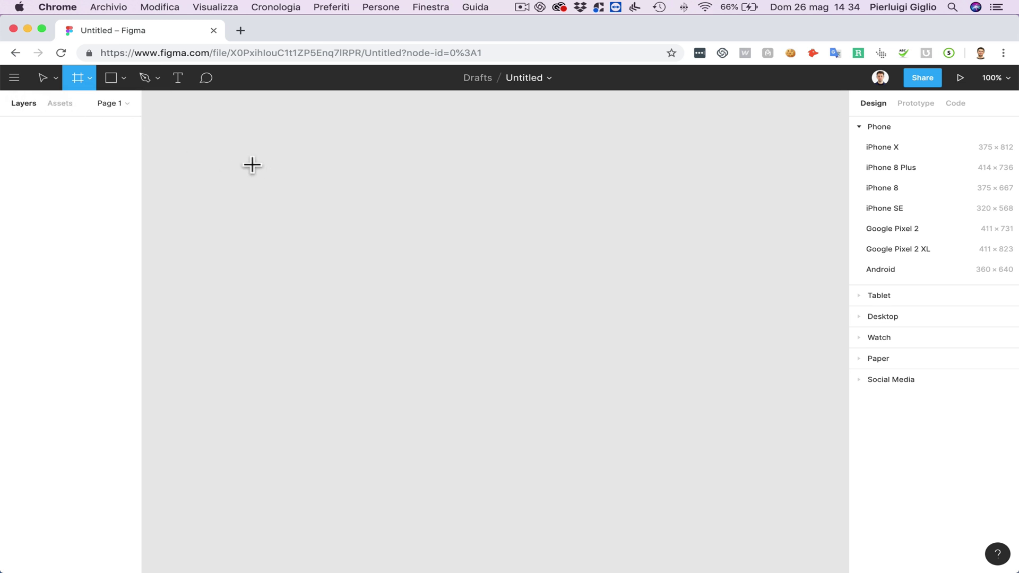
left_click_drag(241, 158, 542, 408)
scroll(468, 246, "left", 2)
scroll(468, 248, "up", 3, "ctrl")
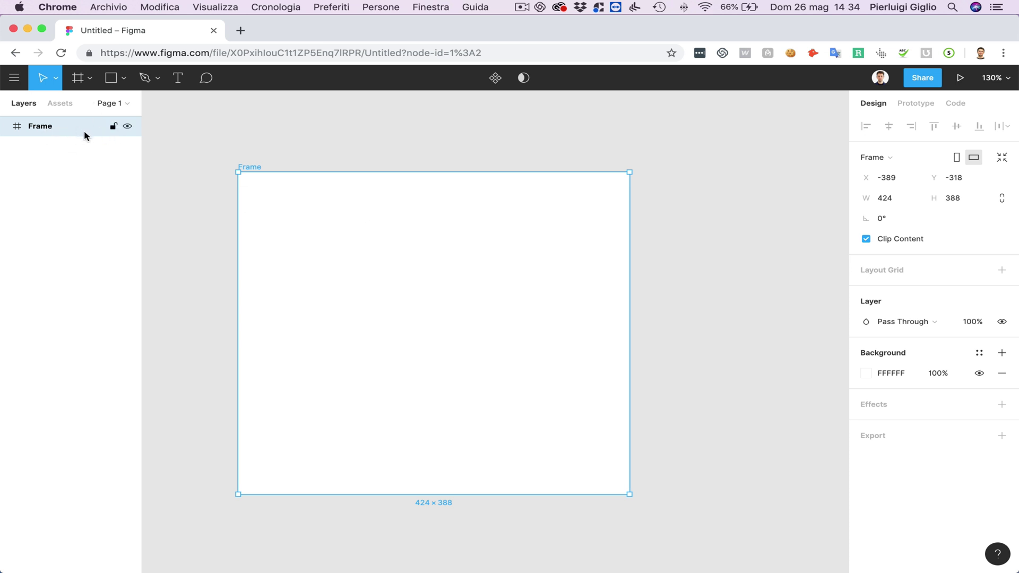
scroll(395, 265, "left", 3)
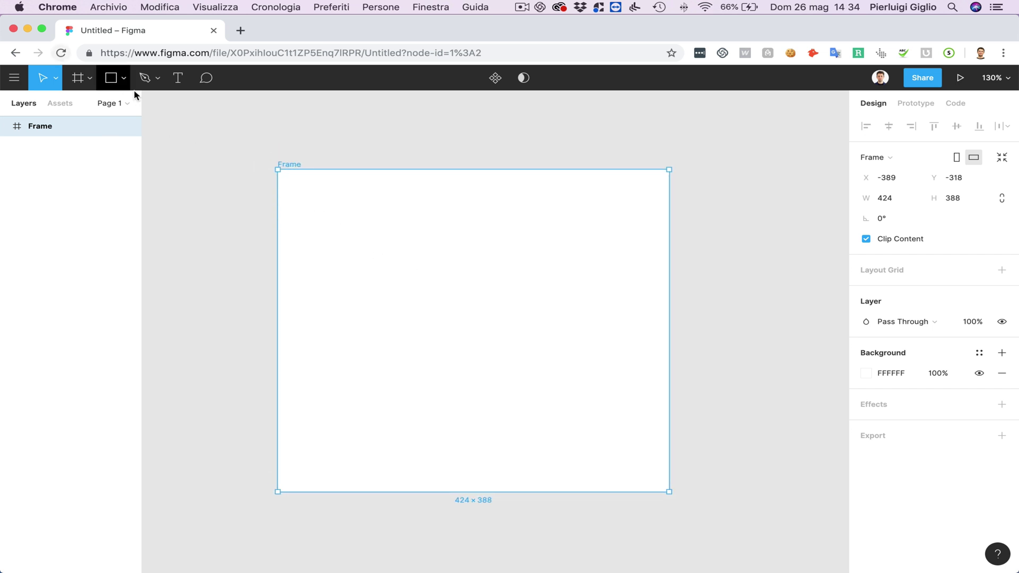
Draw a 132×104 rectangle, a line beneath it and an 82×106 ellipse inside the frame
left_click(122, 79)
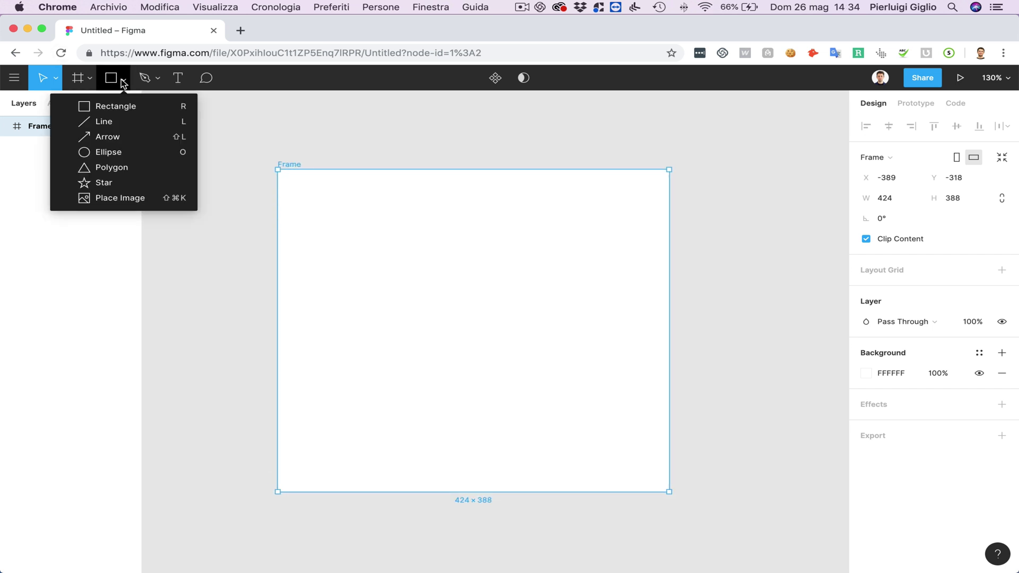
left_click(123, 106)
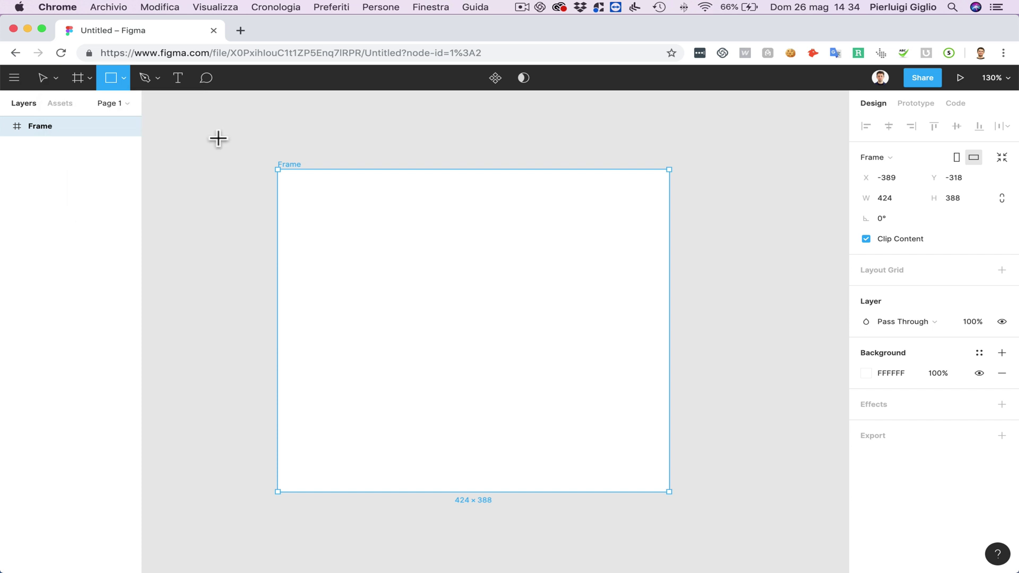
left_click_drag(334, 204, 457, 291)
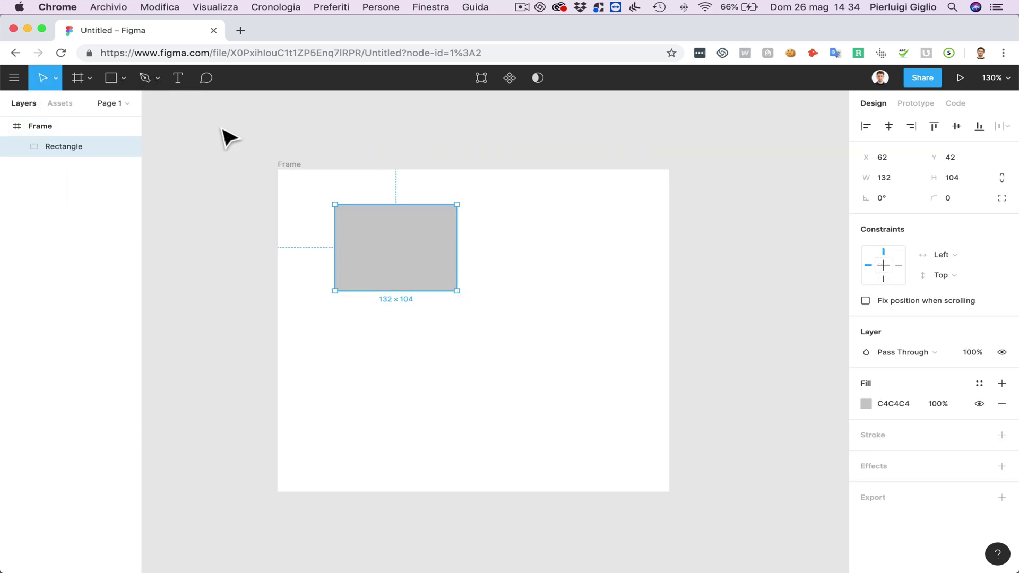
left_click(124, 78)
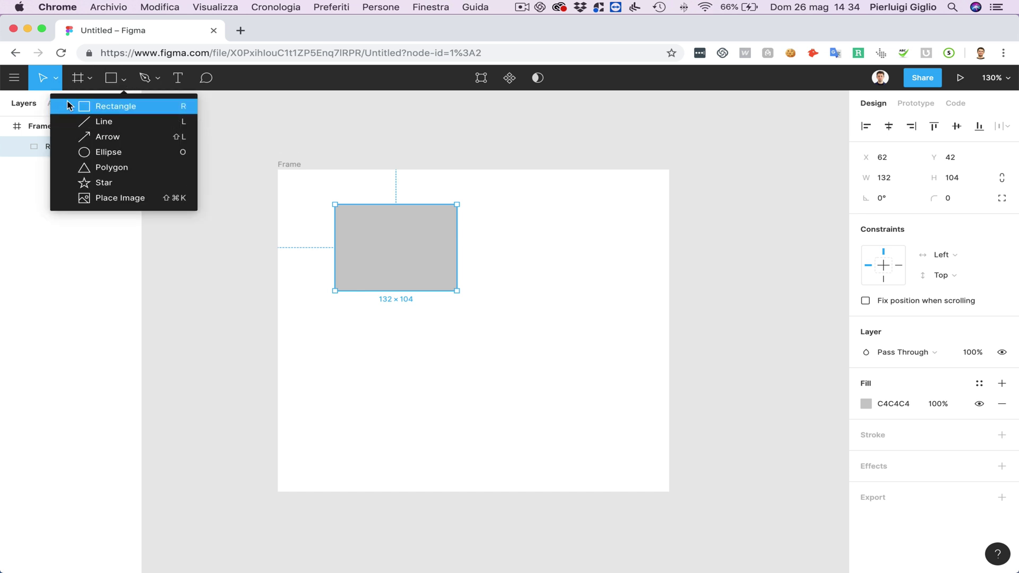
left_click(103, 122)
left_click_drag(348, 312, 528, 320)
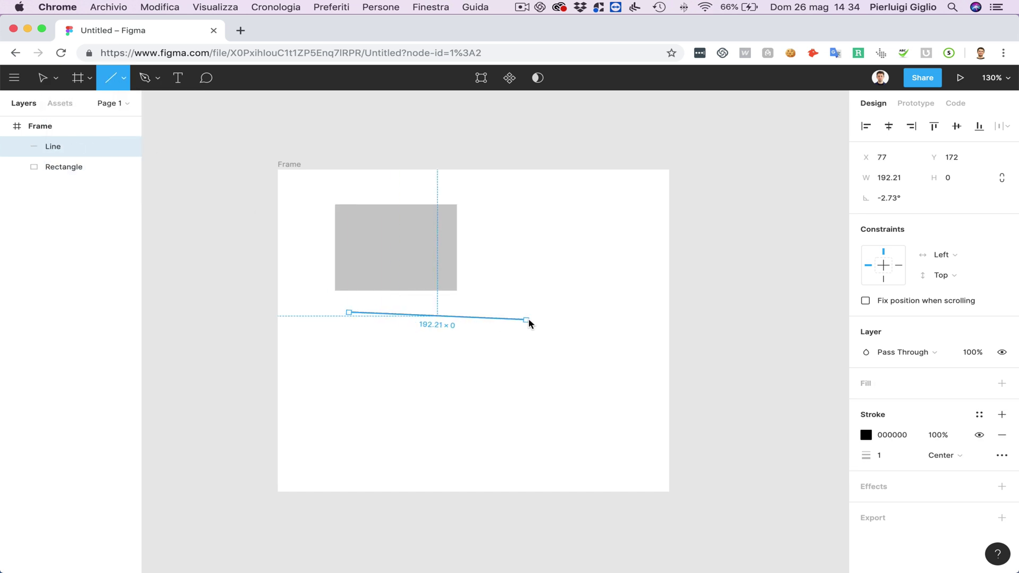
left_click(124, 78)
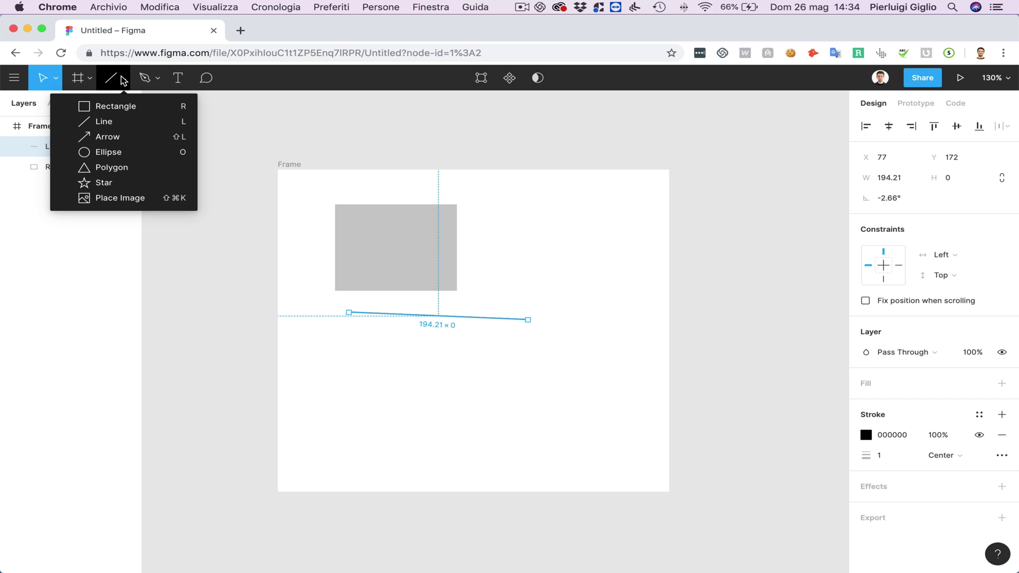
left_click(109, 152)
left_click_drag(330, 368, 406, 457)
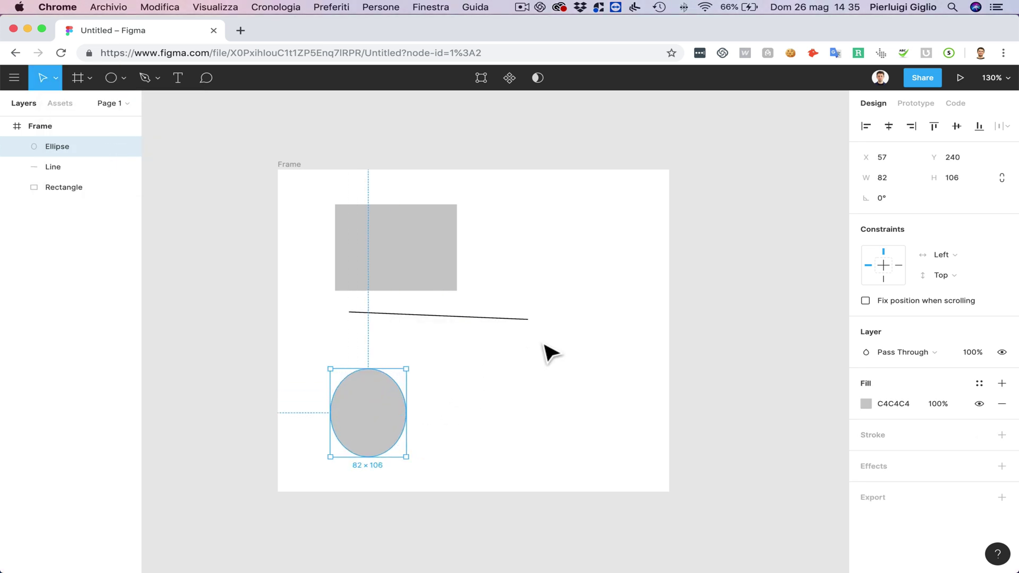
left_click(452, 308)
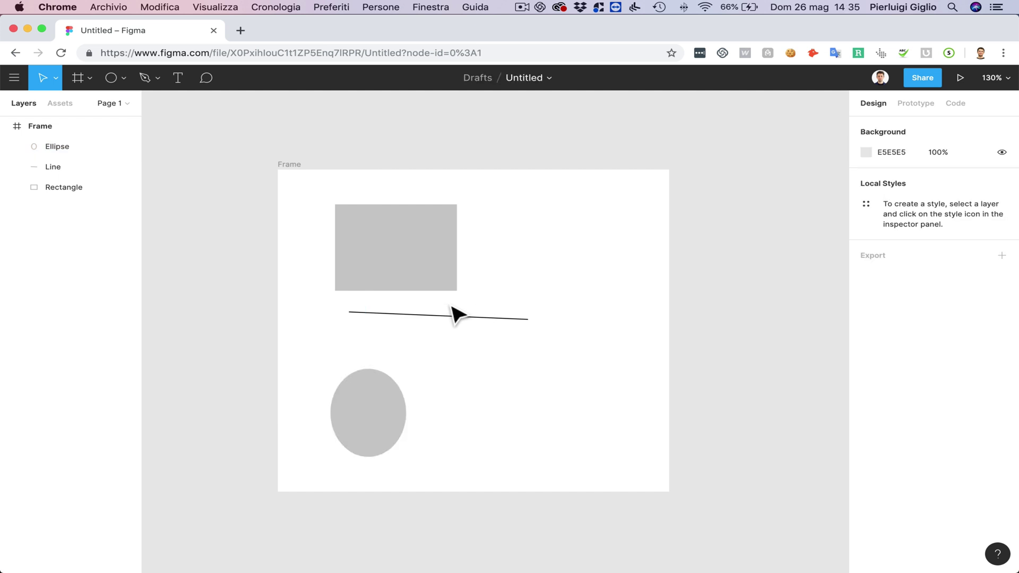
Resize the rectangle to 200 × 50 and shift it right to X 87
left_click(422, 258)
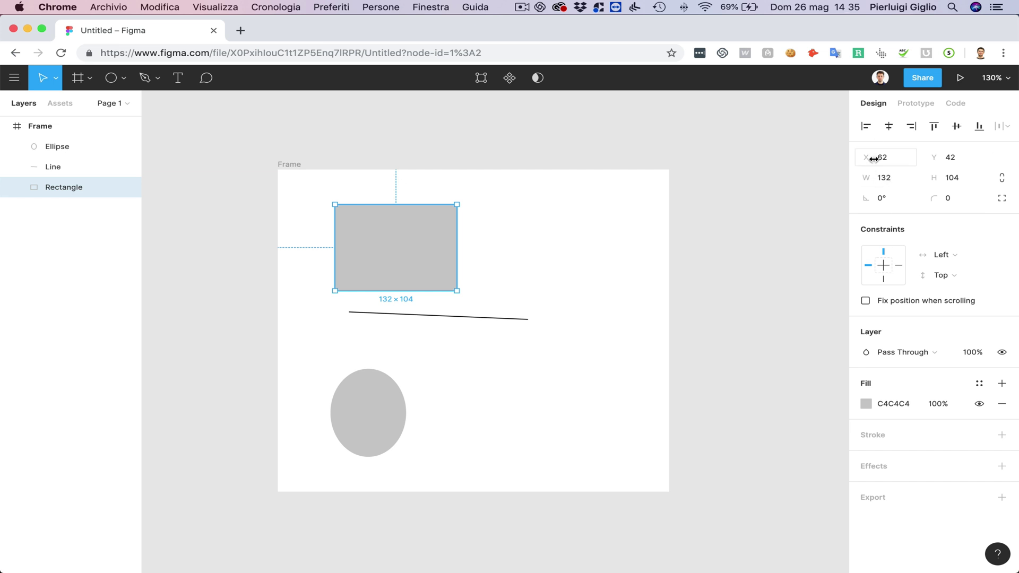
left_click_drag(866, 157, 923, 166)
left_click(889, 178)
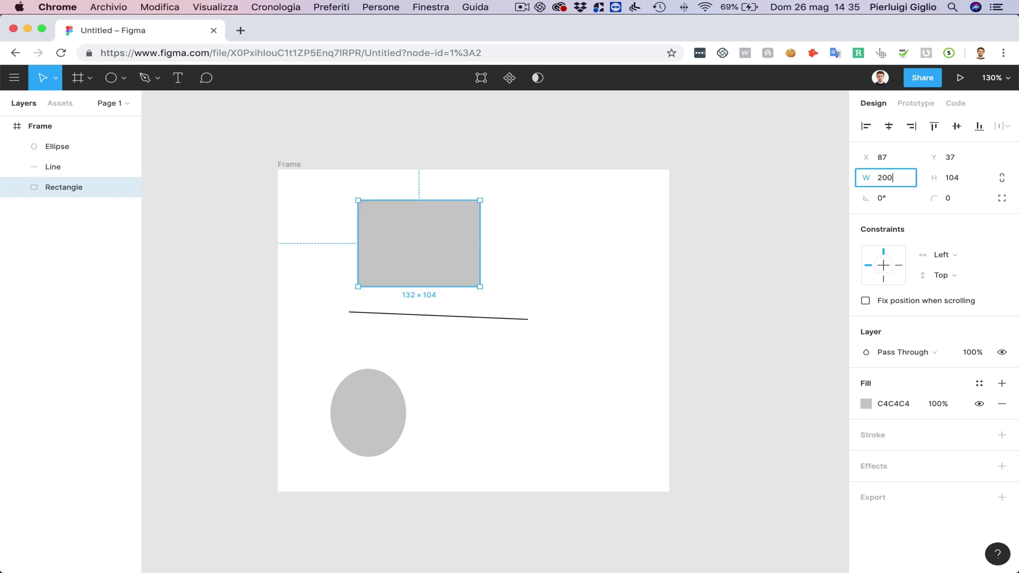
key("Return")
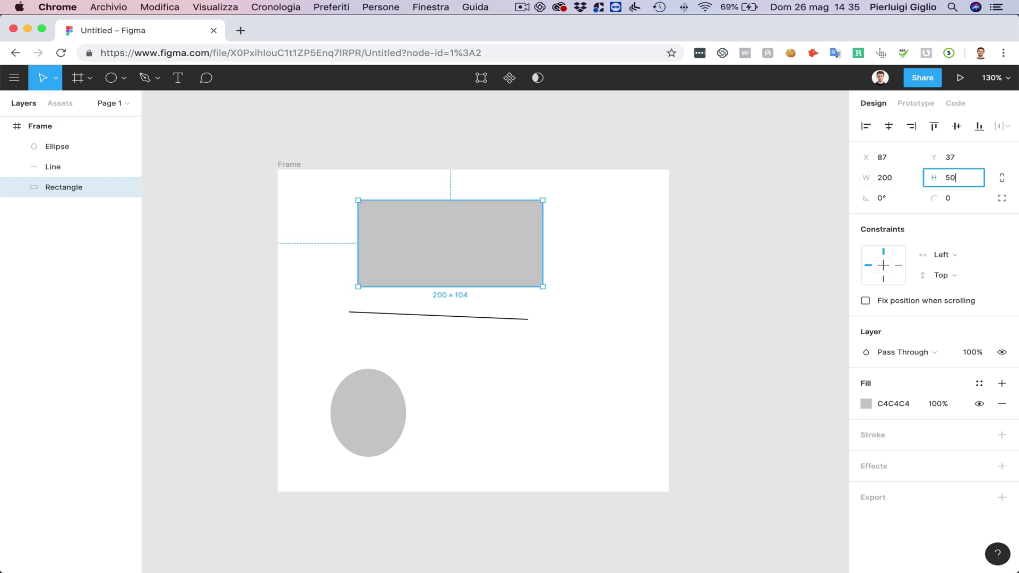
key("Return")
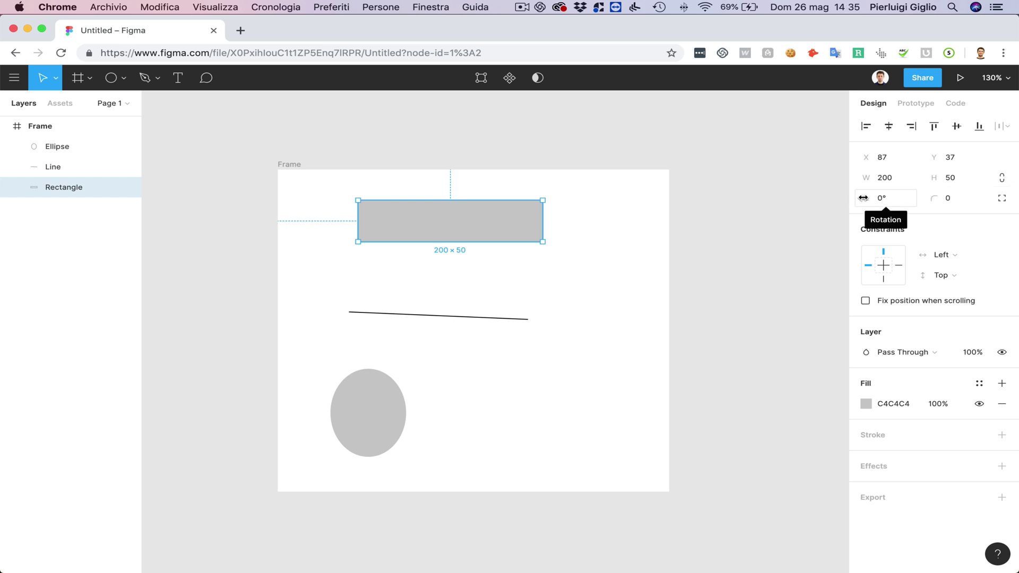
Rotate the rectangle to 50° and give it a corner radius of 23
mouse_move(863, 198)
left_mouse_down()
mouse_move(895, 201)
mouse_move(835, 192)
mouse_move(887, 196)
mouse_move(870, 204)
left_mouse_up()
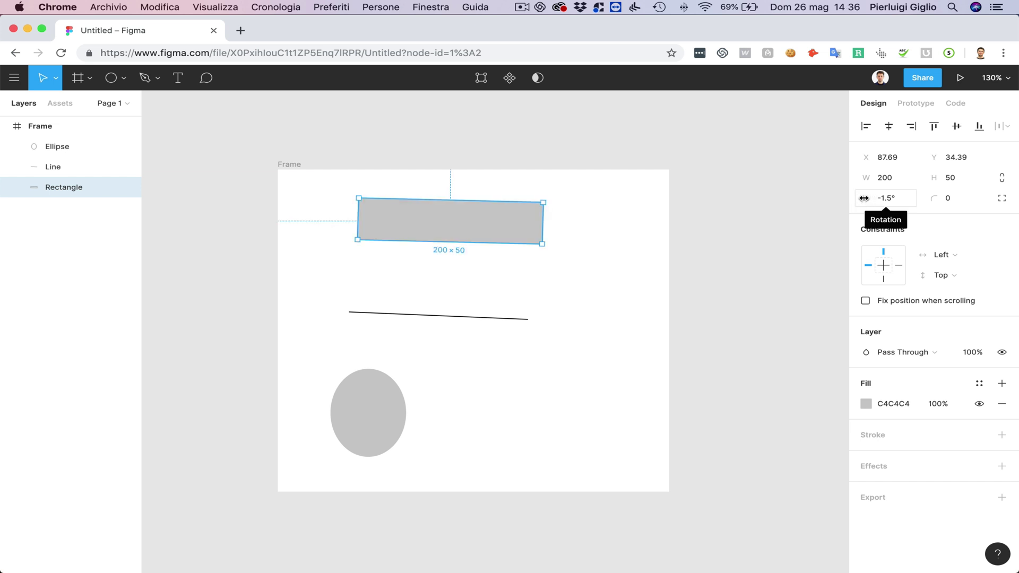
left_click_drag(864, 198, 891, 206)
left_click(891, 205)
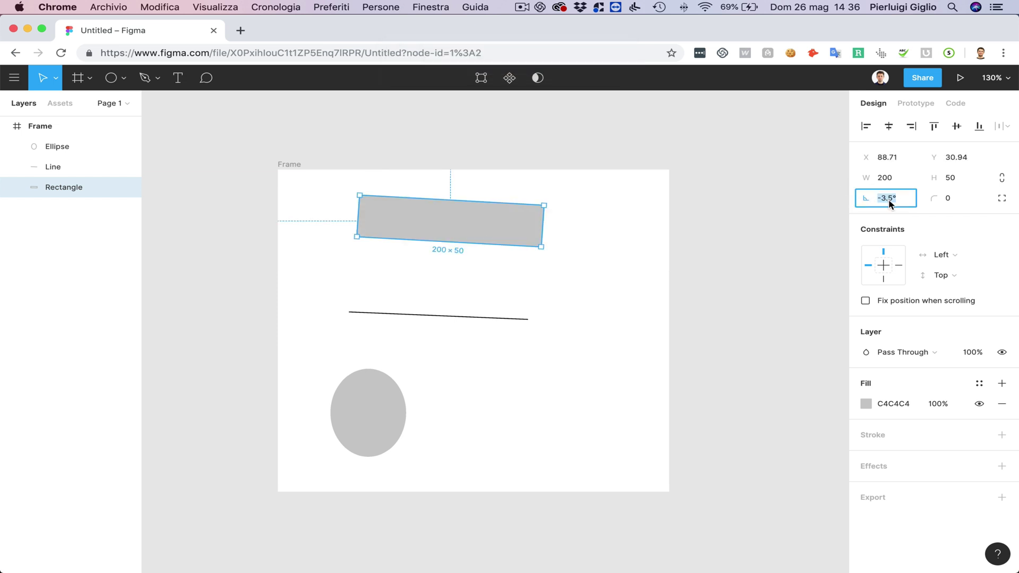
type("50")
key("Return")
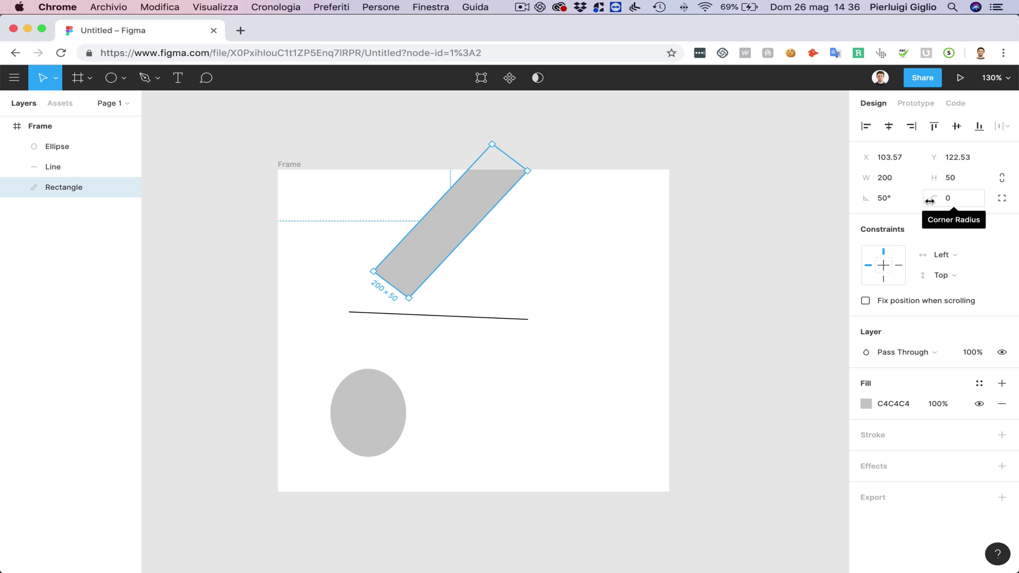
left_click_drag(929, 201, 87, 205)
left_click_drag(935, 199, 66, 197)
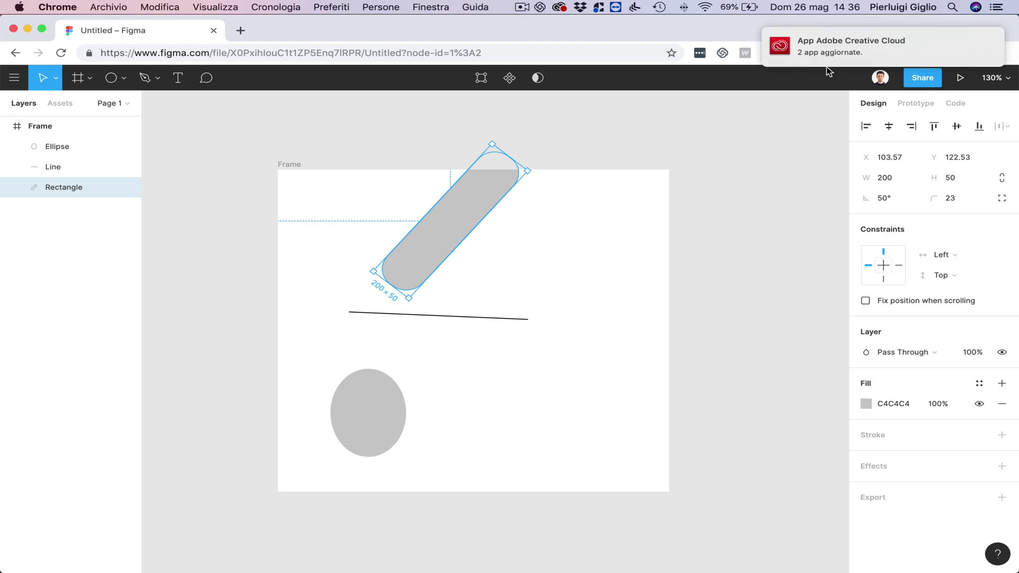
Turn on 'Fix position when scrolling' for the rounded rectangle
left_click(904, 354)
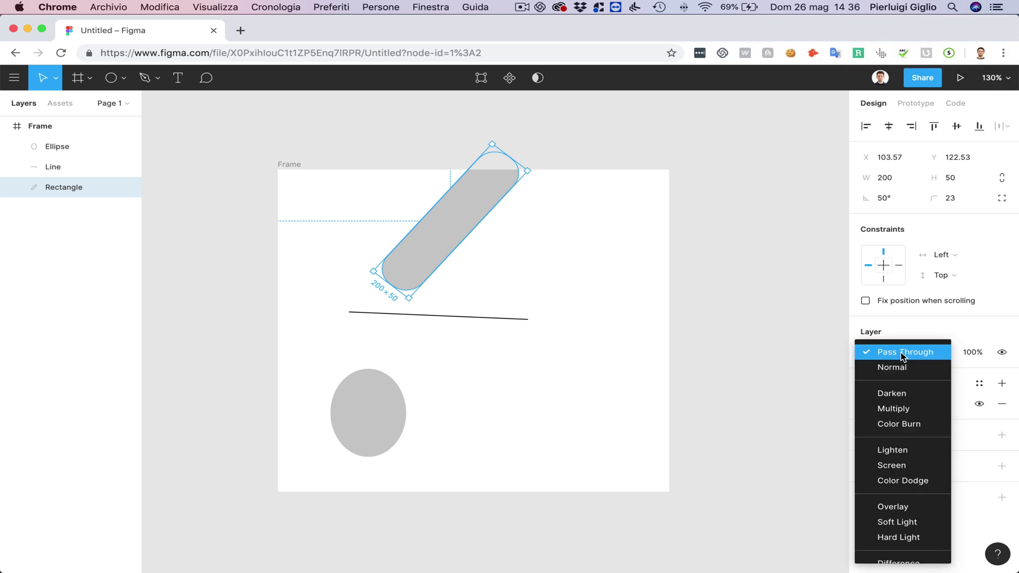
scroll(902, 353, "down", 4)
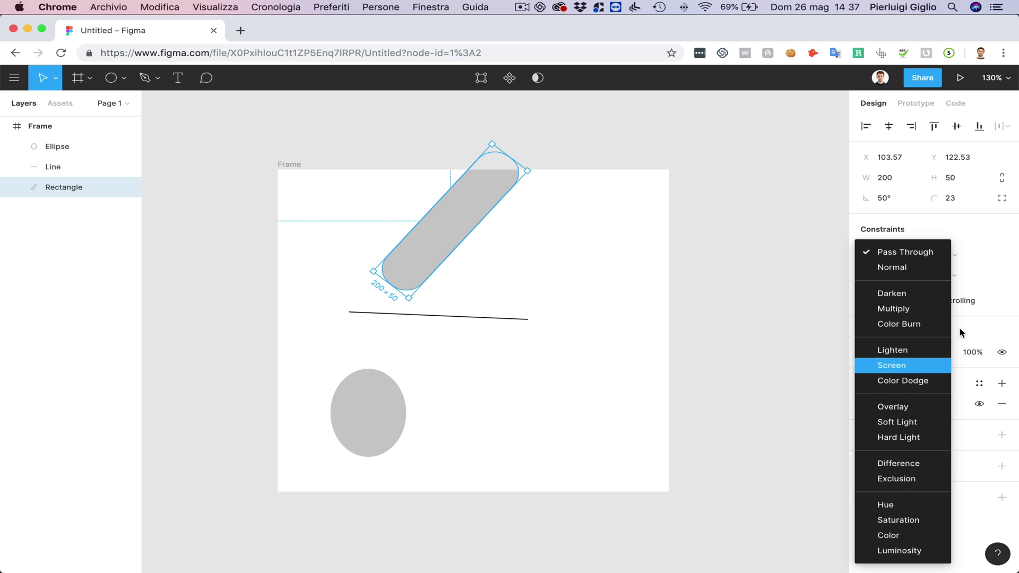
left_click(972, 302)
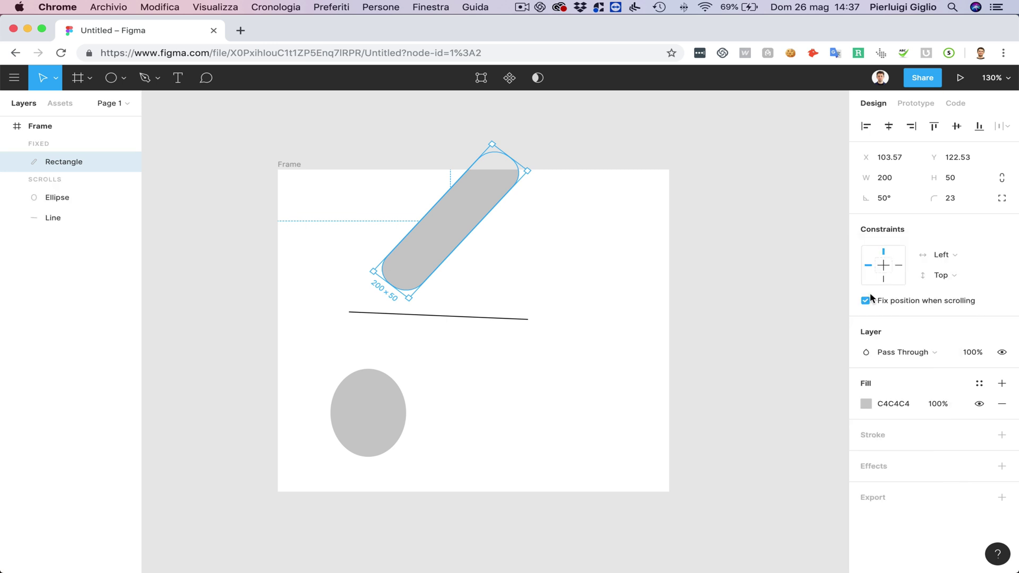
Change the rectangle's fill colour to blue 2958FF at 50% opacity
left_click(865, 403)
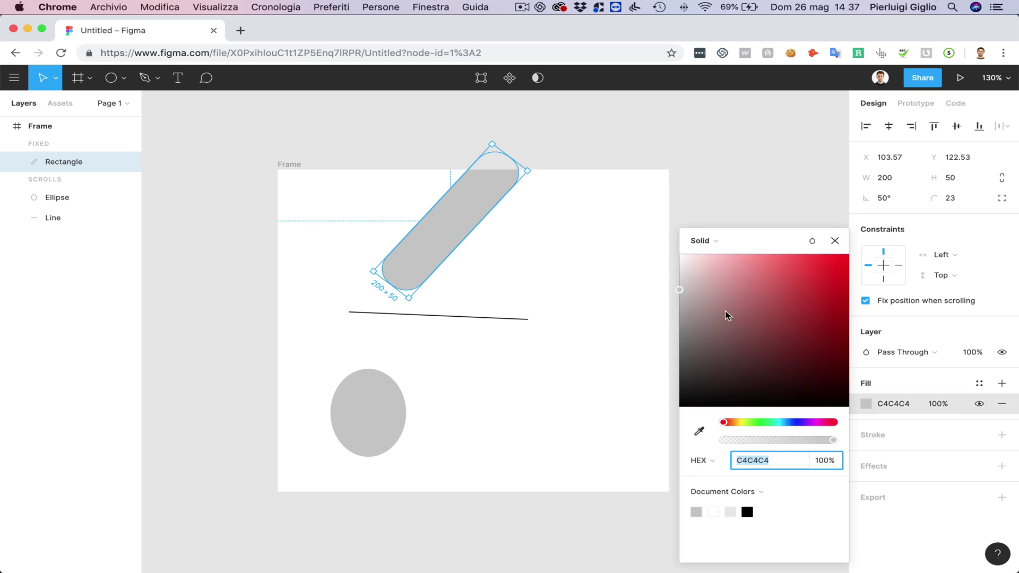
left_click_drag(751, 305, 822, 240)
left_click_drag(724, 423, 777, 440)
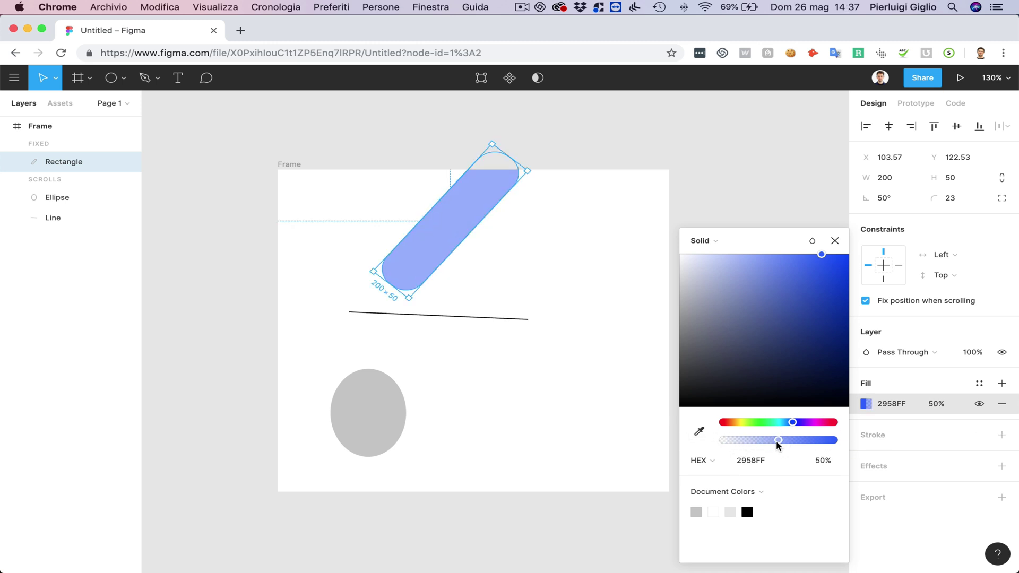
left_click(757, 461)
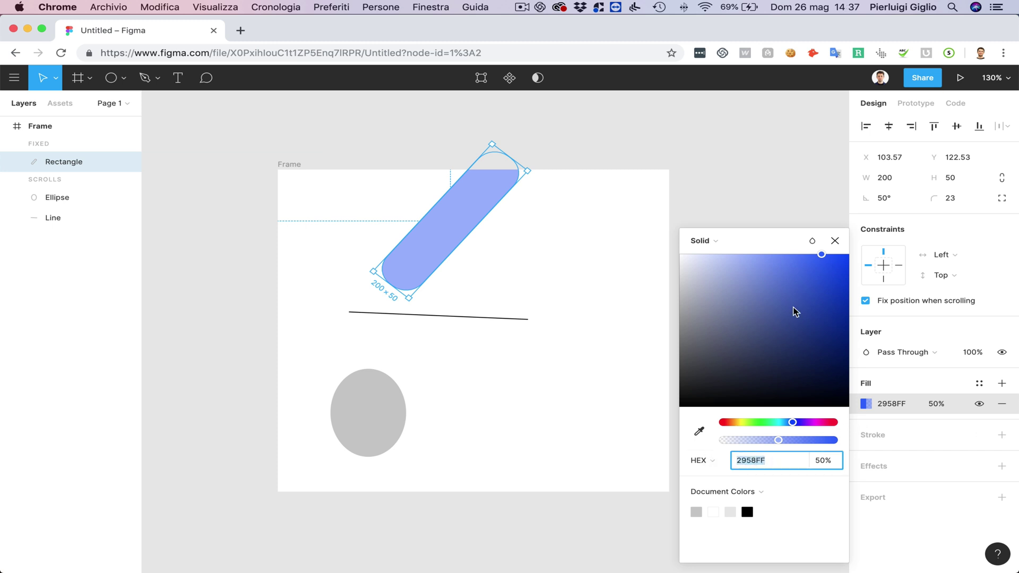
Leave the fill blend mode unchanged and bring up the fill-type list
left_click(813, 241)
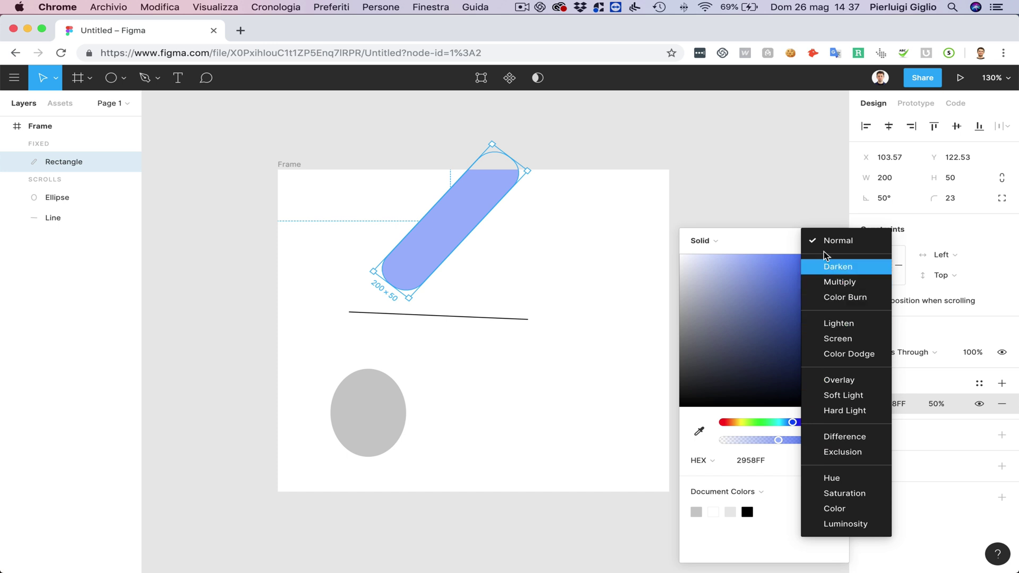
left_click(775, 235)
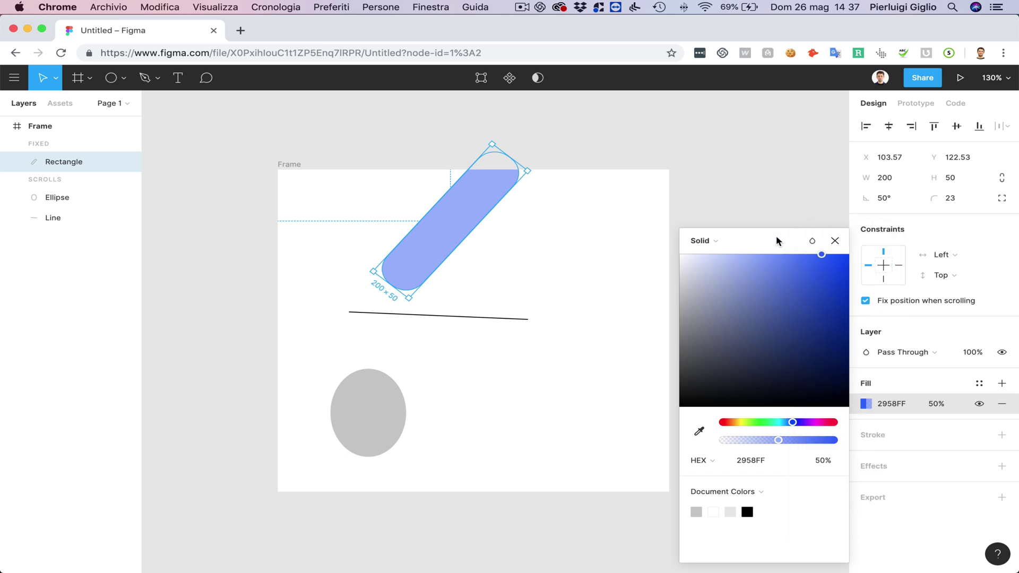
left_click(741, 241)
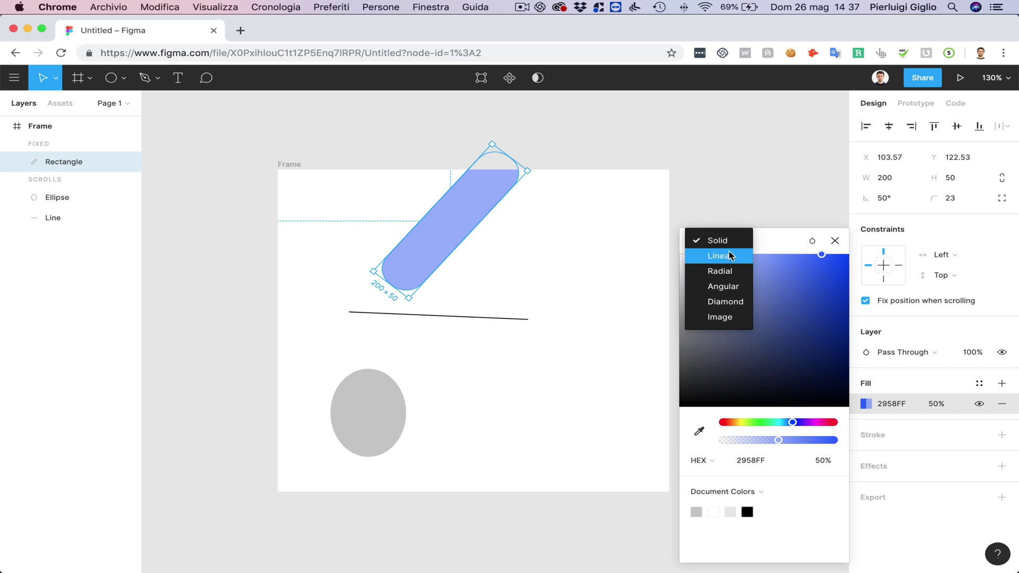
Try Linear, Radial and Angular gradient fills, settling on a Diamond gradient
left_click(730, 256)
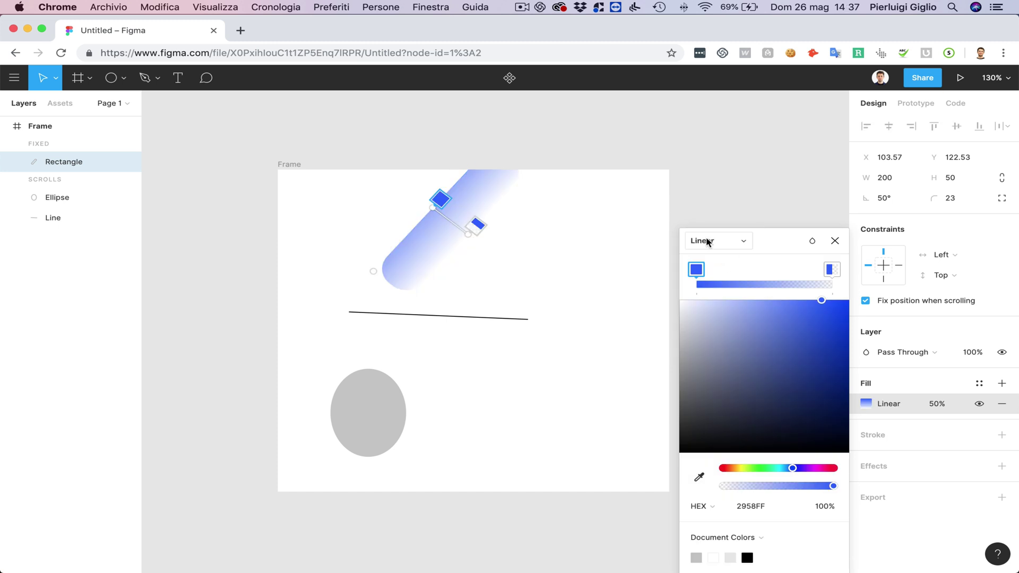
left_click(706, 242)
left_click(719, 257)
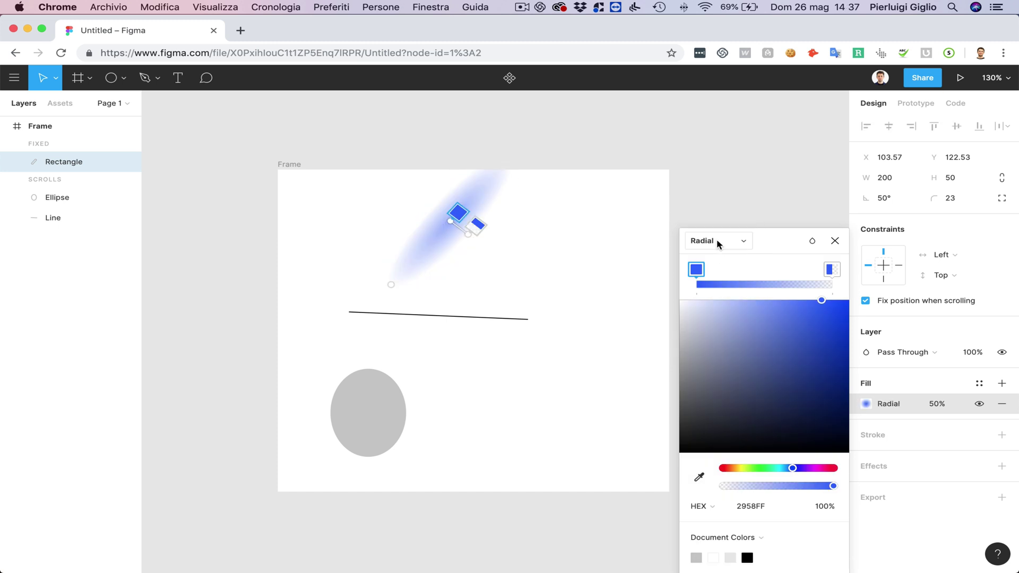
left_click(716, 242)
left_click(721, 256)
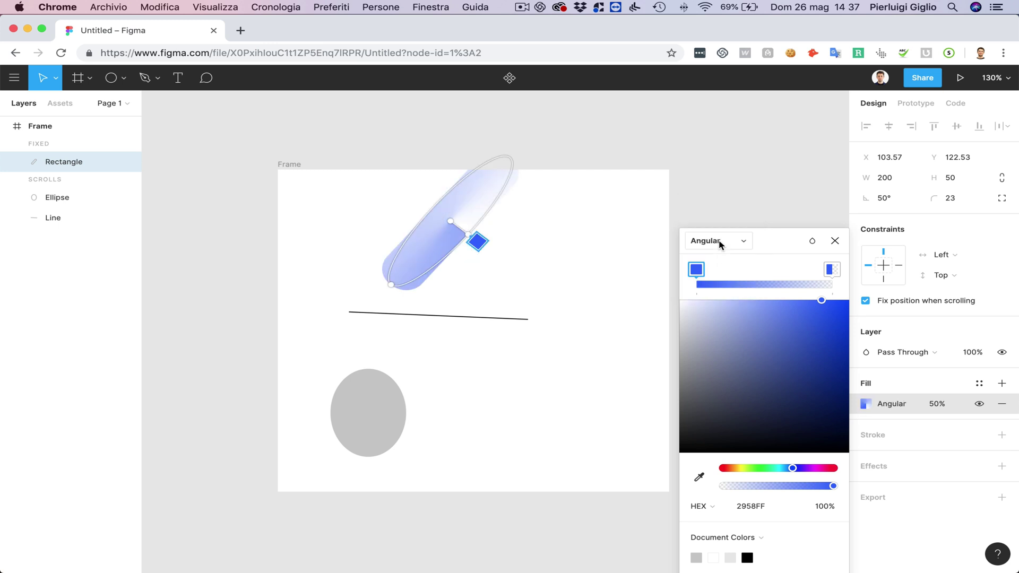
left_click(719, 241)
left_click(718, 252)
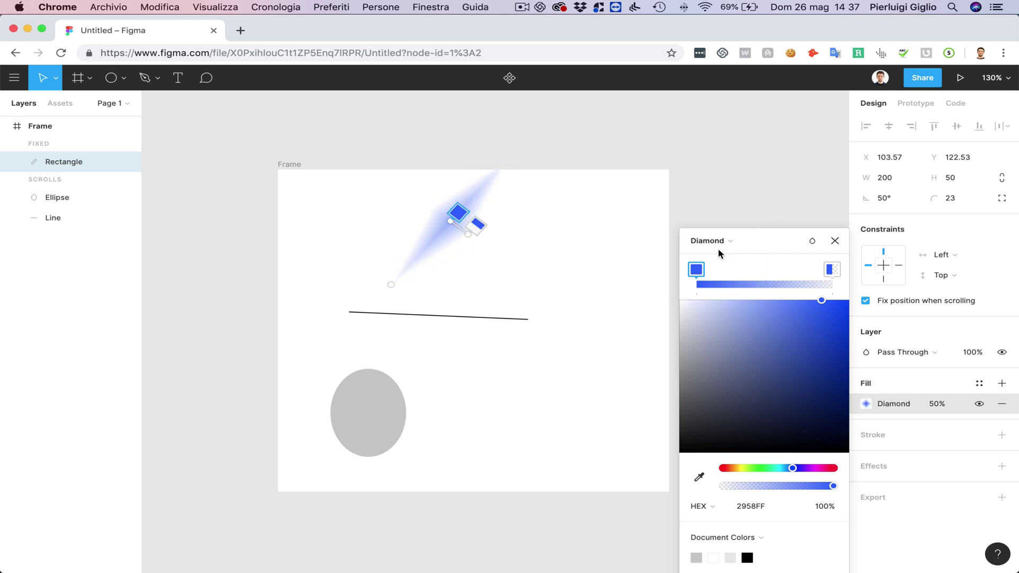
left_click(721, 245)
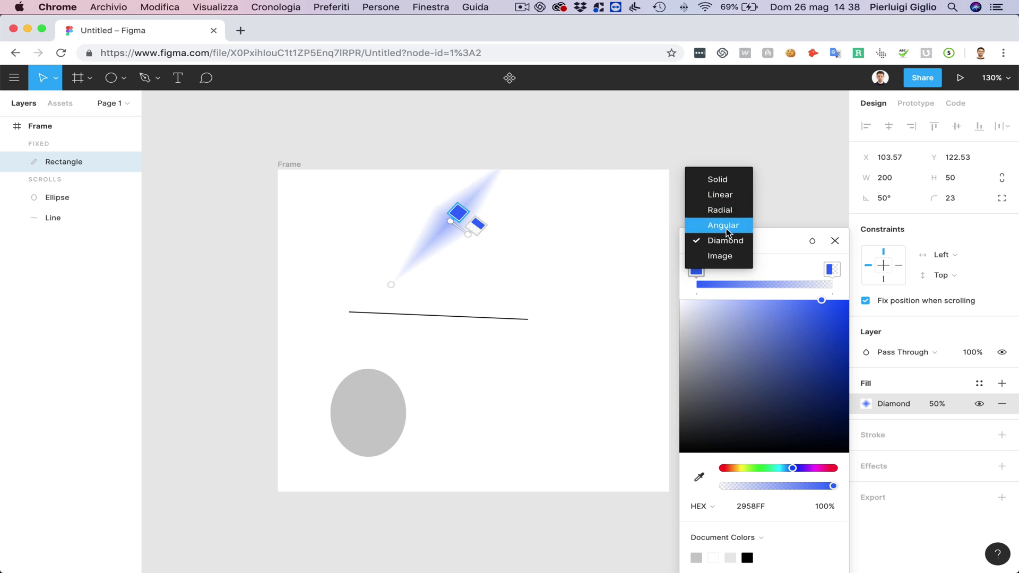
Switch the fill to Image without choosing a file, keeping Exposure neutral, then close the settings
left_click(725, 256)
mouse_move(759, 317)
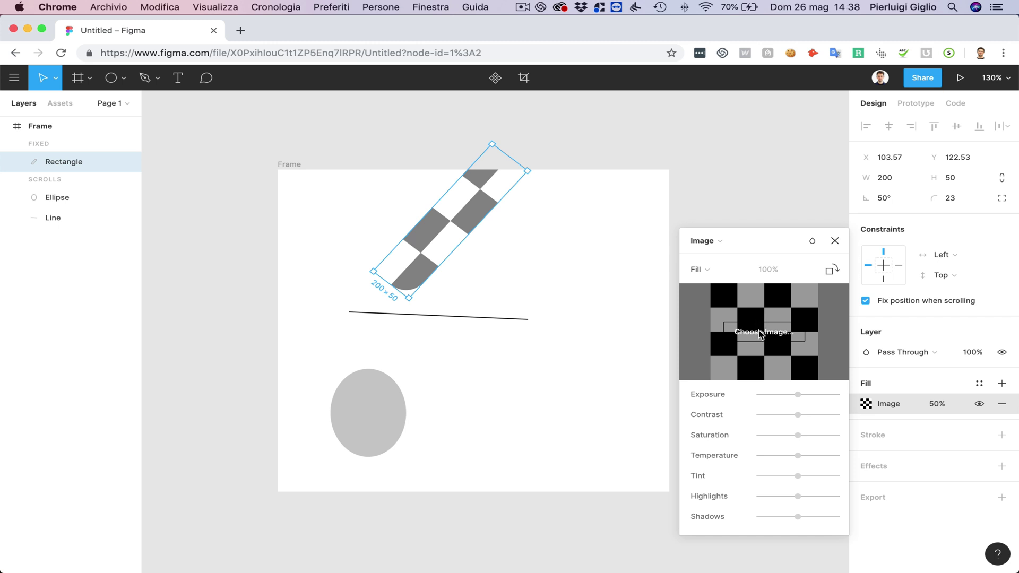
left_click(759, 332)
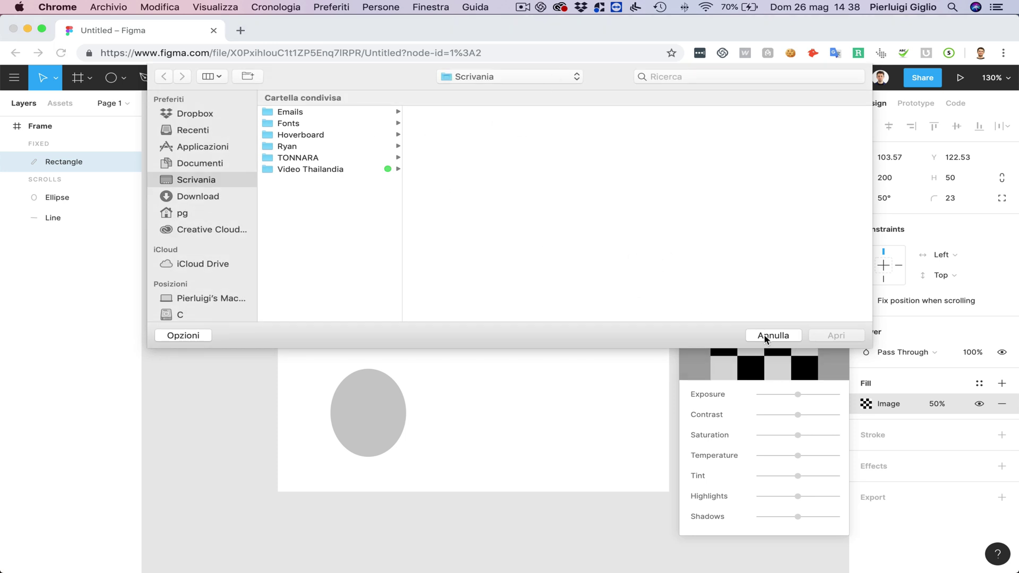
left_click(773, 335)
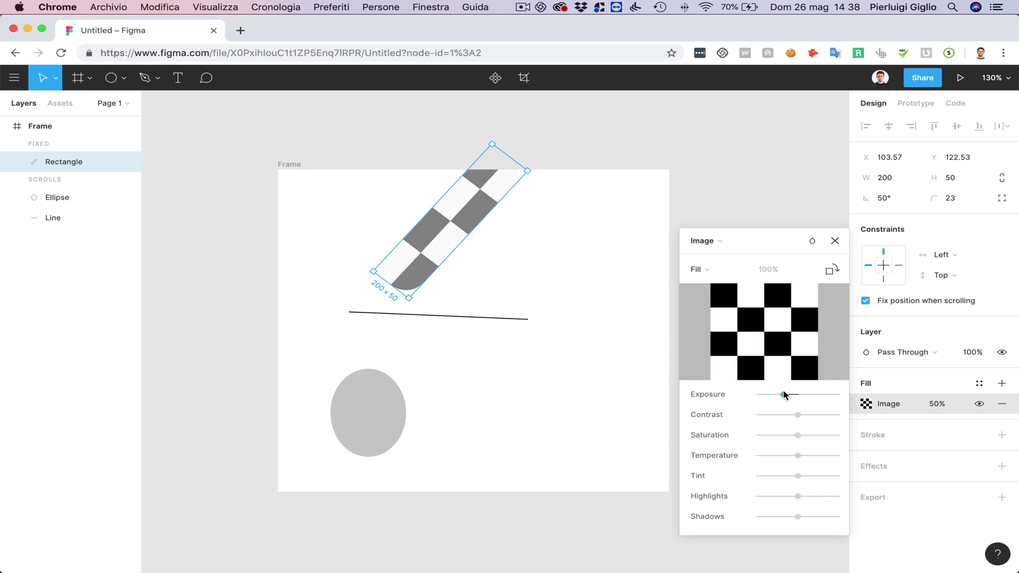
mouse_move(798, 394)
left_mouse_down()
mouse_move(769, 395)
mouse_move(799, 395)
left_mouse_up()
left_click(892, 368)
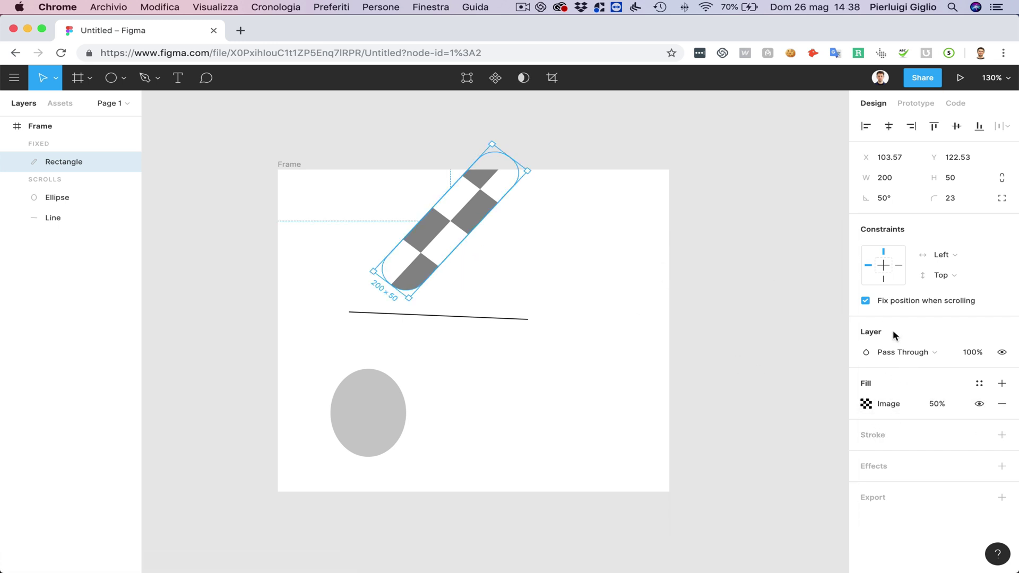
Undo back to the solid blue fill, move the rectangle lower, and add a red FF0000 stroke
key("super+z")
key("super+z")
key("super+z")
key("super+z")
key("super+z")
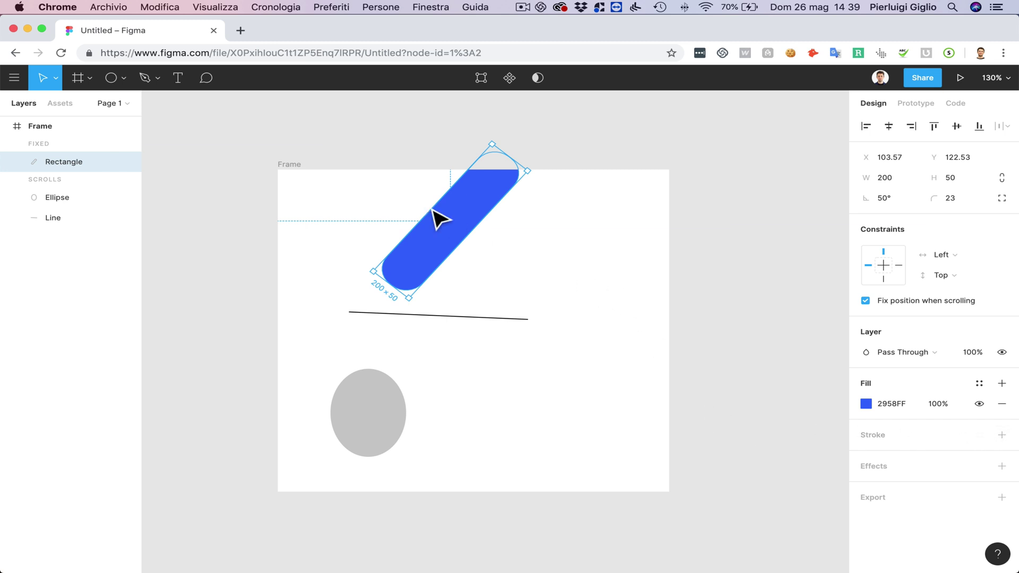
left_click_drag(465, 224, 485, 275)
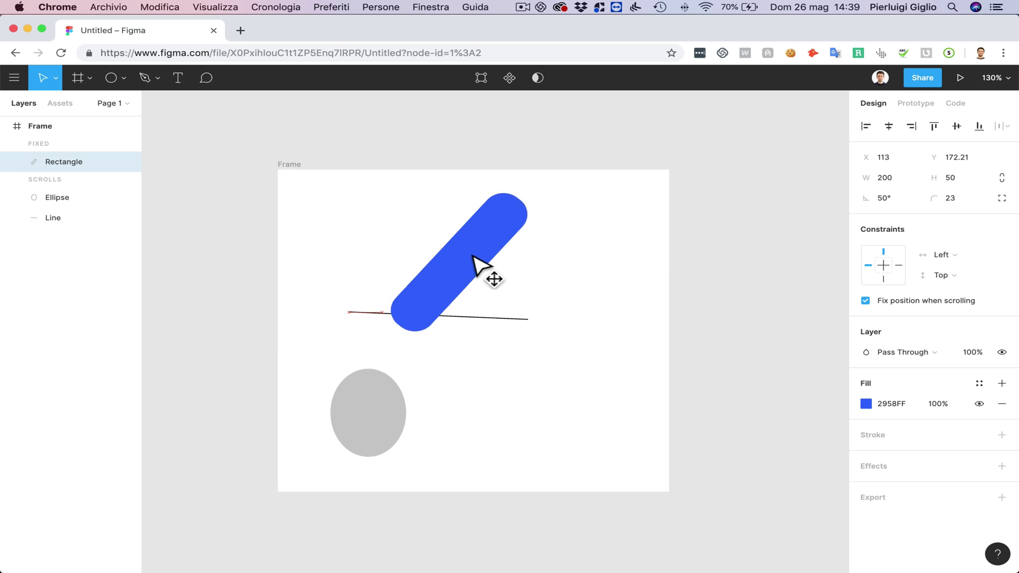
left_click(1001, 435)
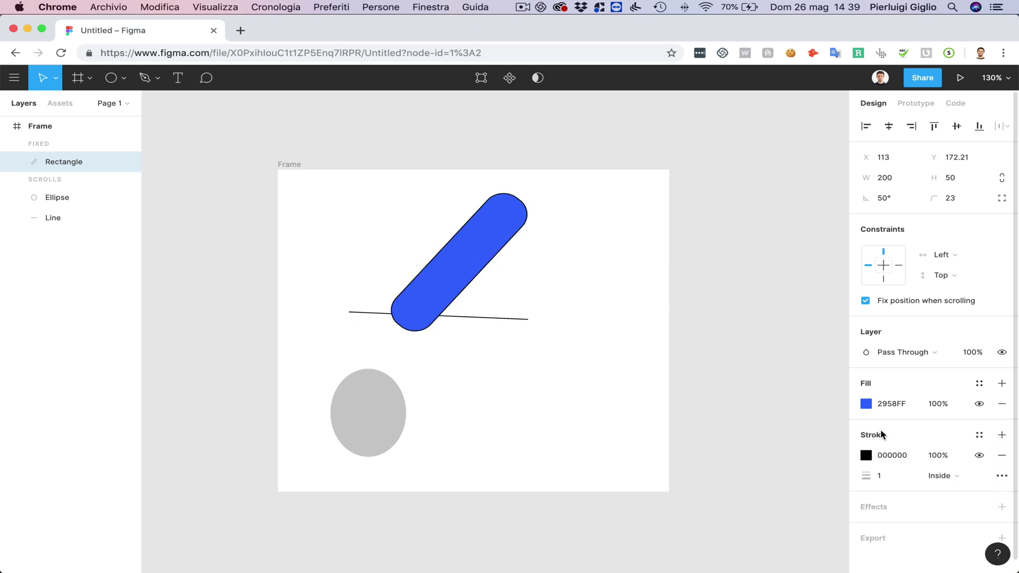
left_click(866, 455)
left_click_drag(838, 346, 876, 246)
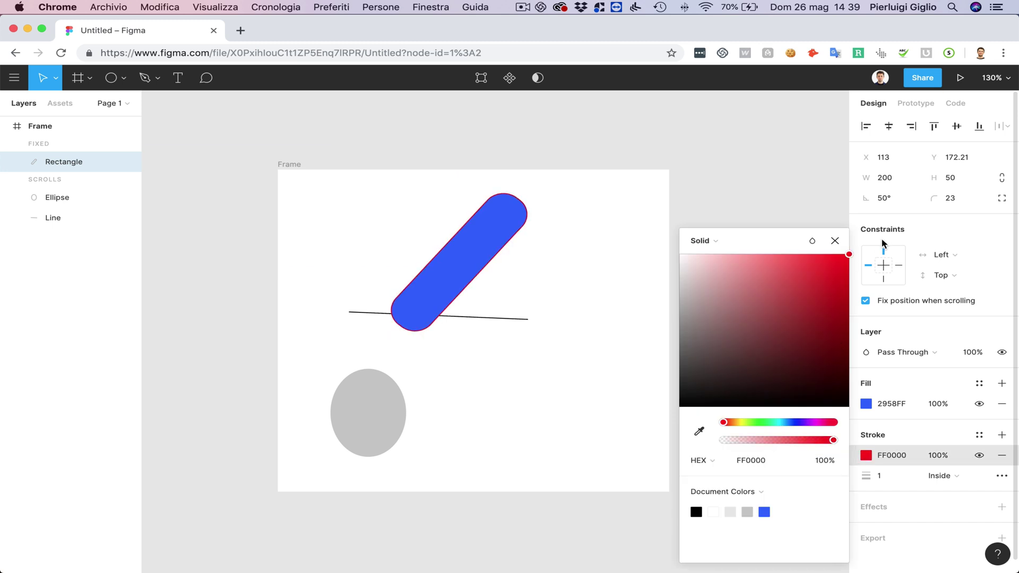
Set the stroke weight to 11 and add a drop shadow effect
left_click(891, 477)
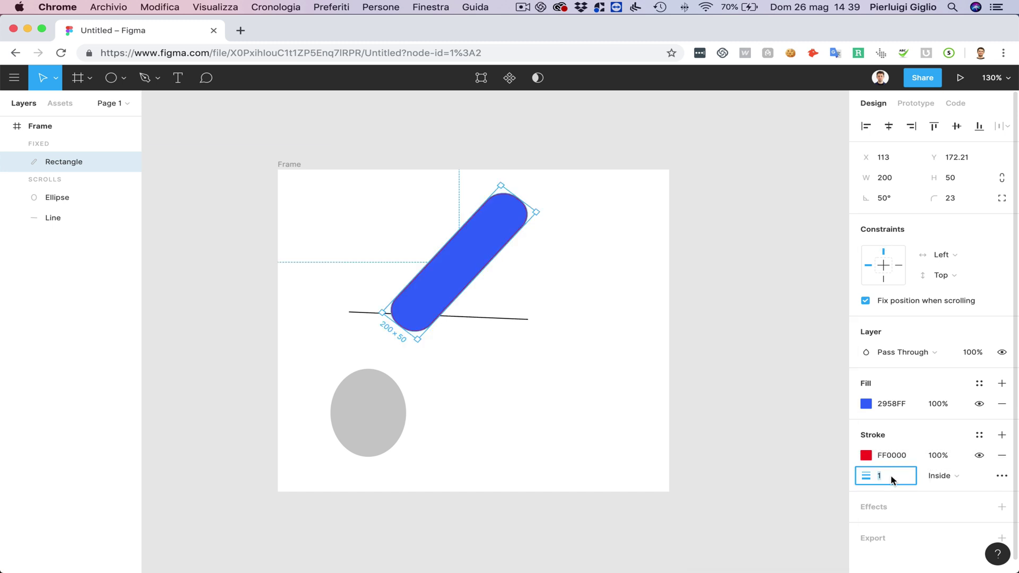
type("11")
key("Return")
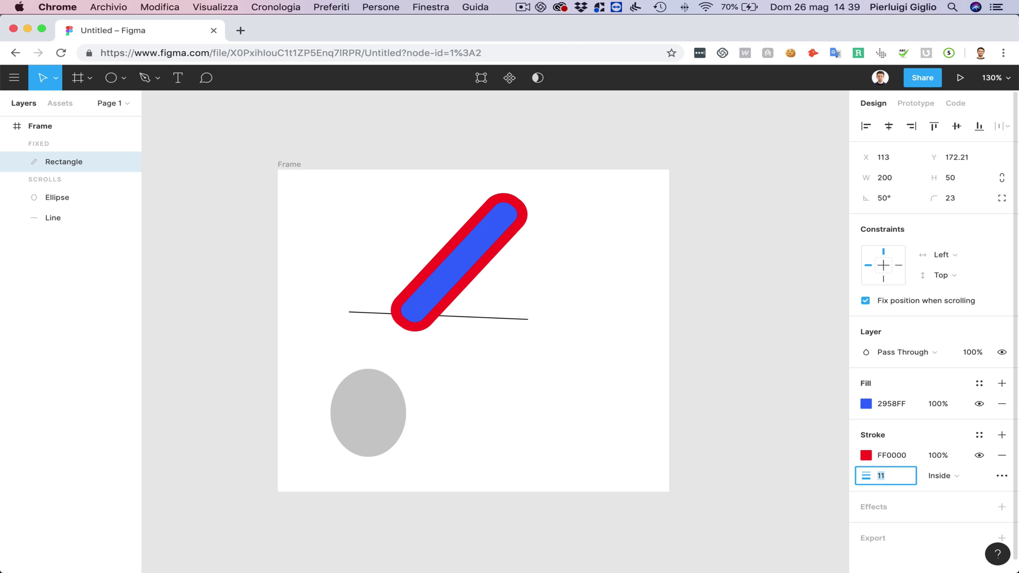
scroll(461, 216, "up", 5)
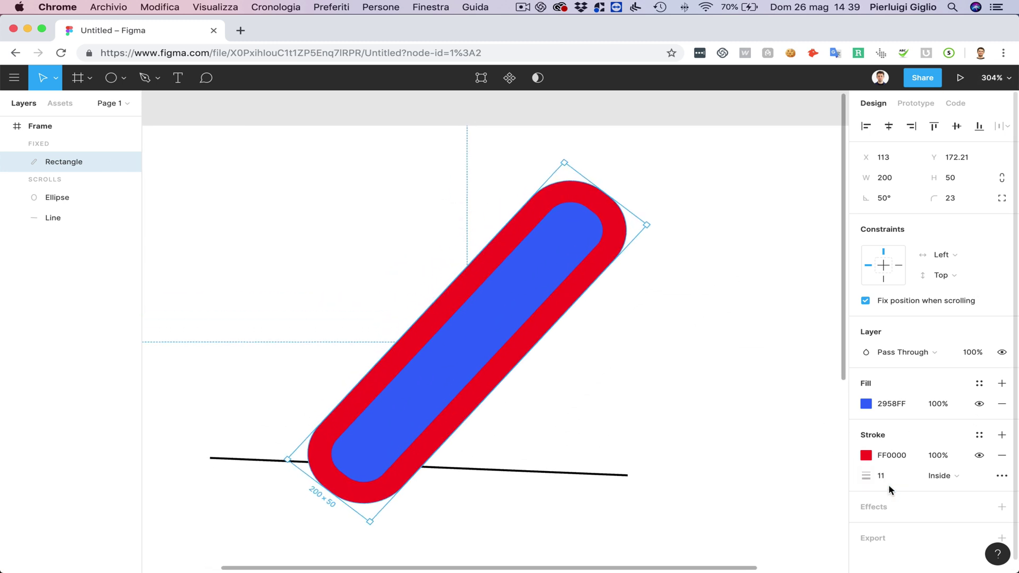
left_click(884, 477)
scroll(886, 504, "down", 1)
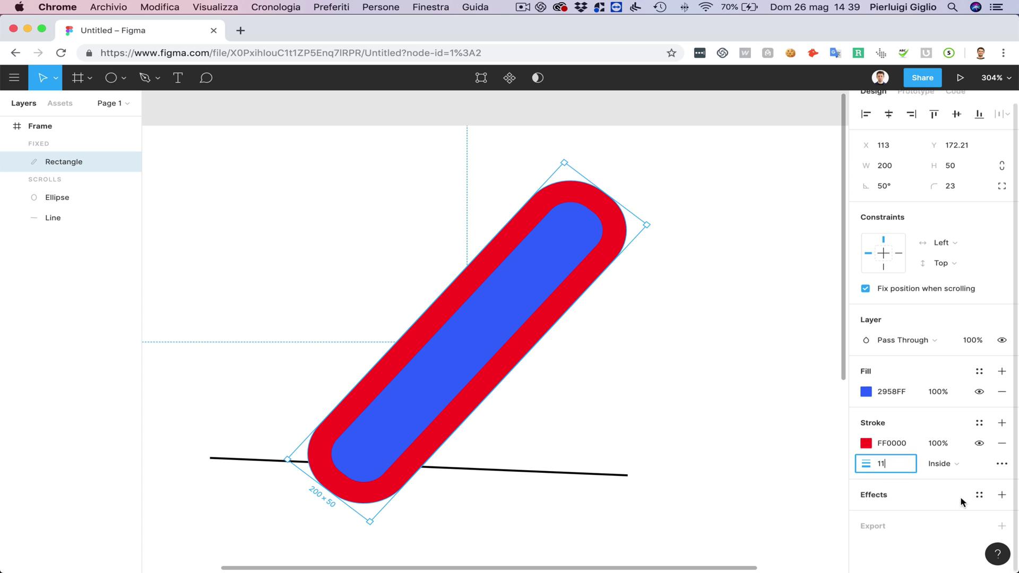
left_click(1002, 494)
Switch the rectangle's effect to Background Blur, trying Inner Shadow and Layer Blur first
scroll(934, 483, "down", 1)
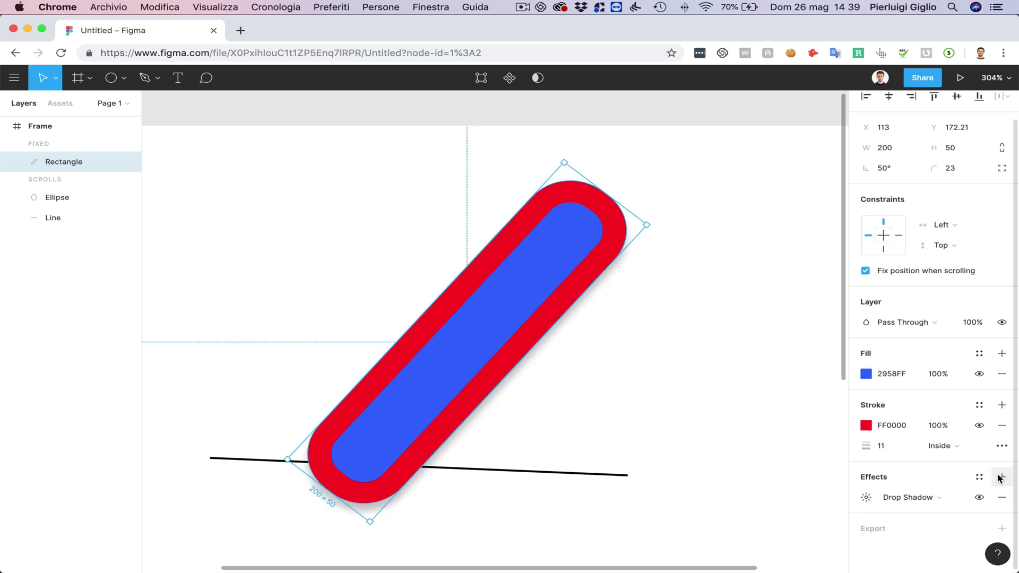
left_click(920, 497)
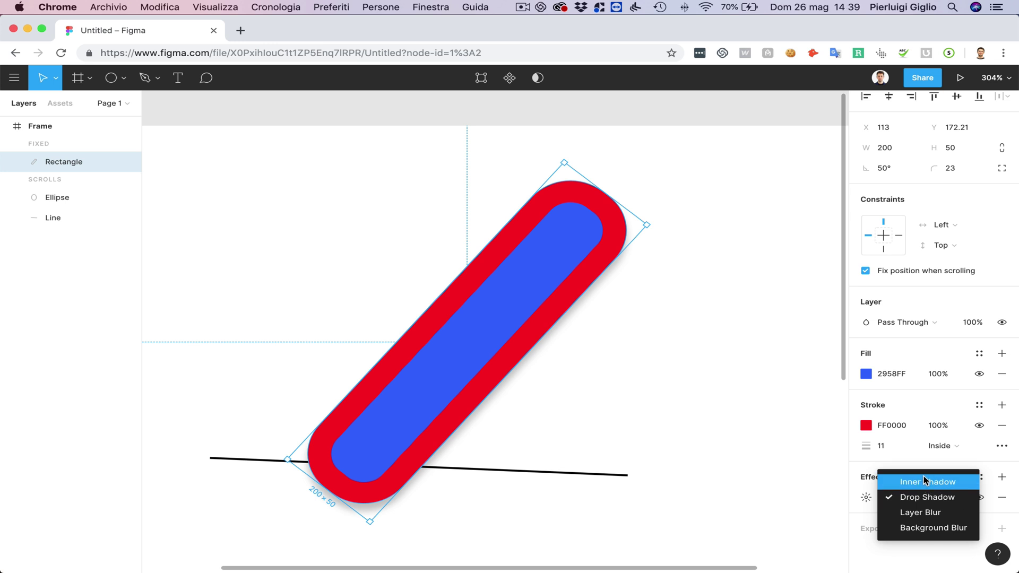
left_click(924, 481)
left_click(927, 497)
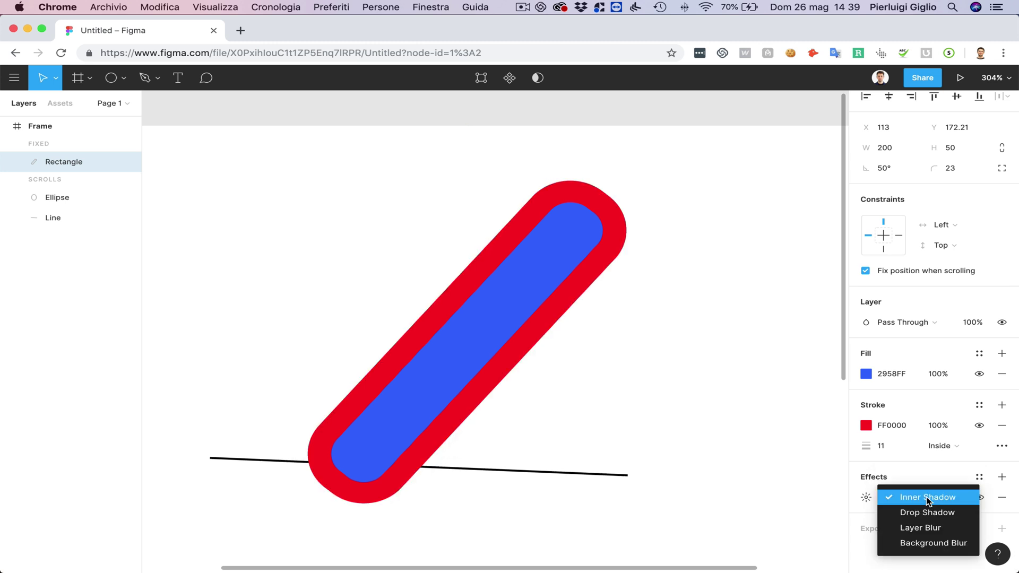
left_click(926, 527)
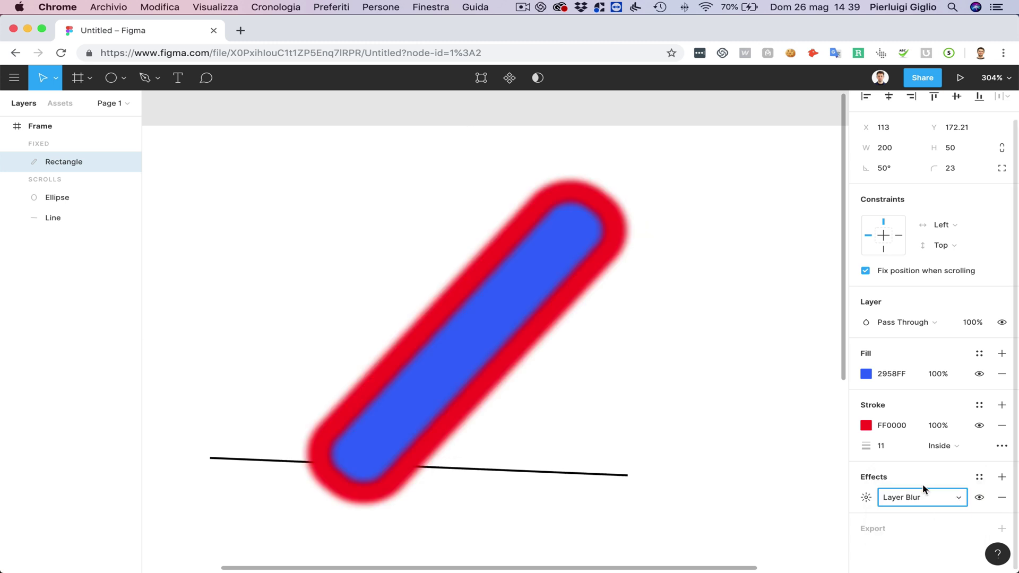
left_click(922, 488)
left_click(920, 510)
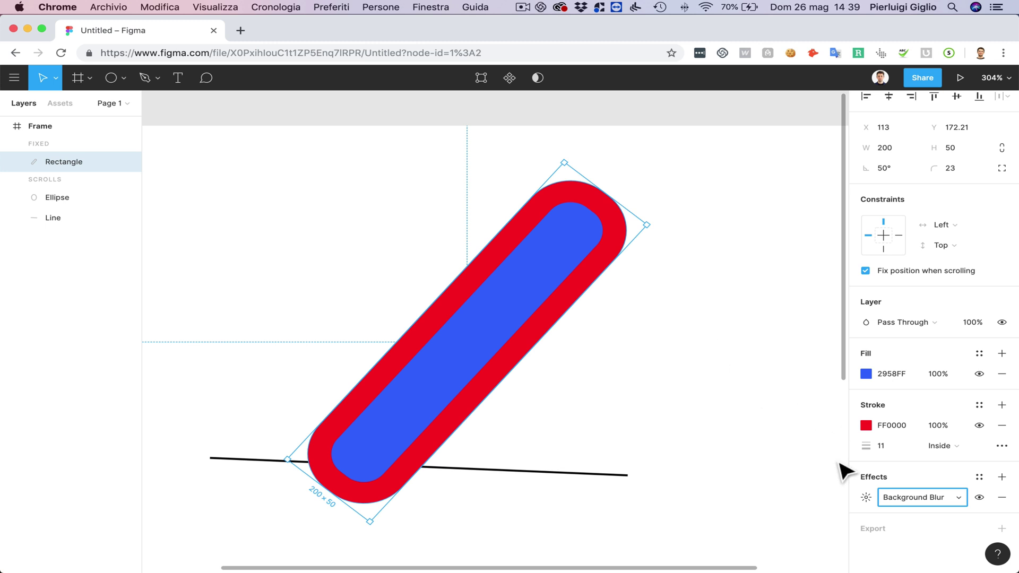
scroll(714, 399, "down", 3)
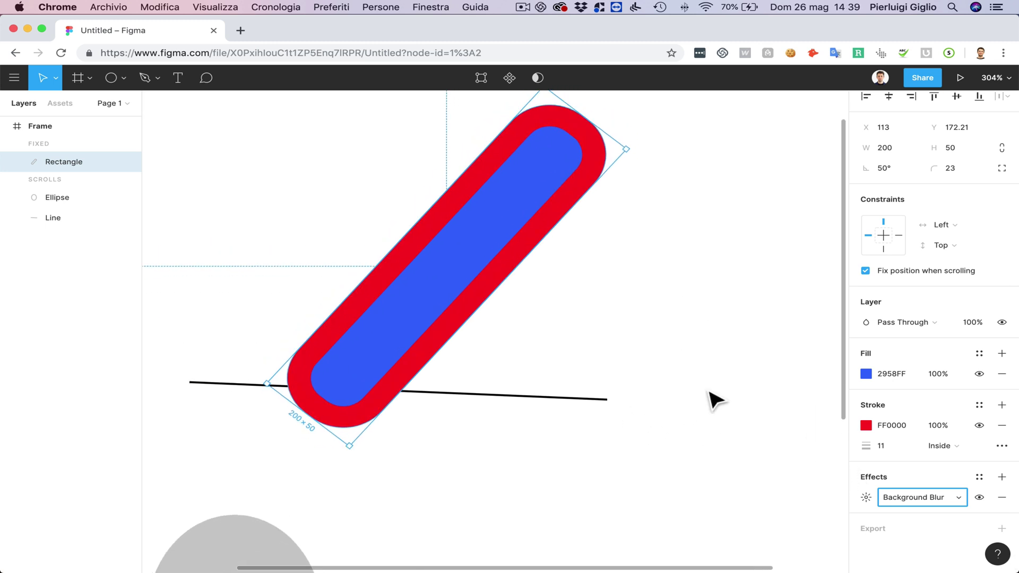
Stretch the rotated rectangle to 200 × 96.37 and nudge it to X 87, Y 164.21
left_click(713, 398)
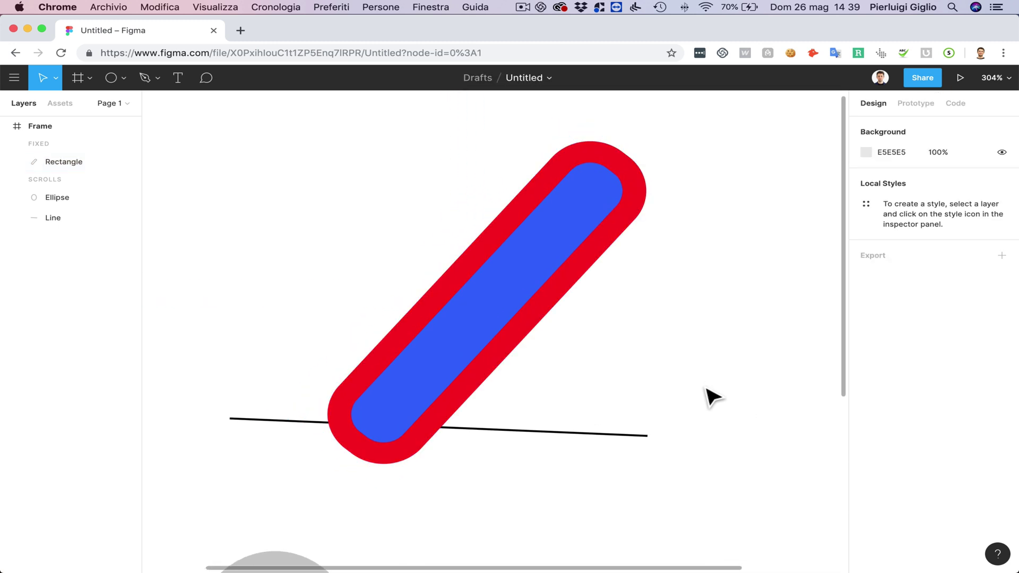
left_click(519, 298)
scroll(937, 474, "down", 1)
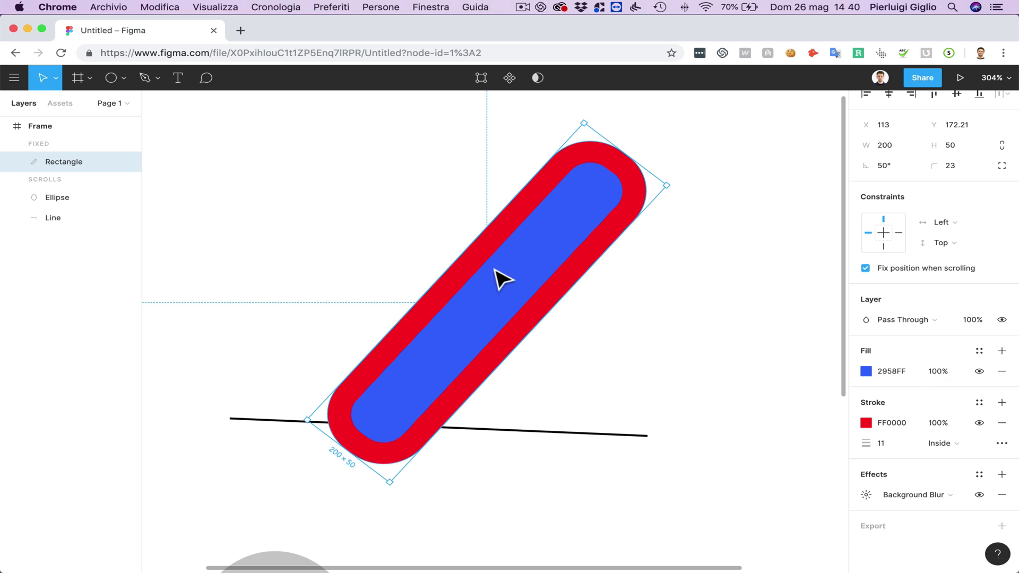
left_click_drag(466, 250, 395, 206)
scroll(394, 206, "up", 3)
left_click_drag(525, 317, 520, 310)
scroll(520, 310, "down", 3)
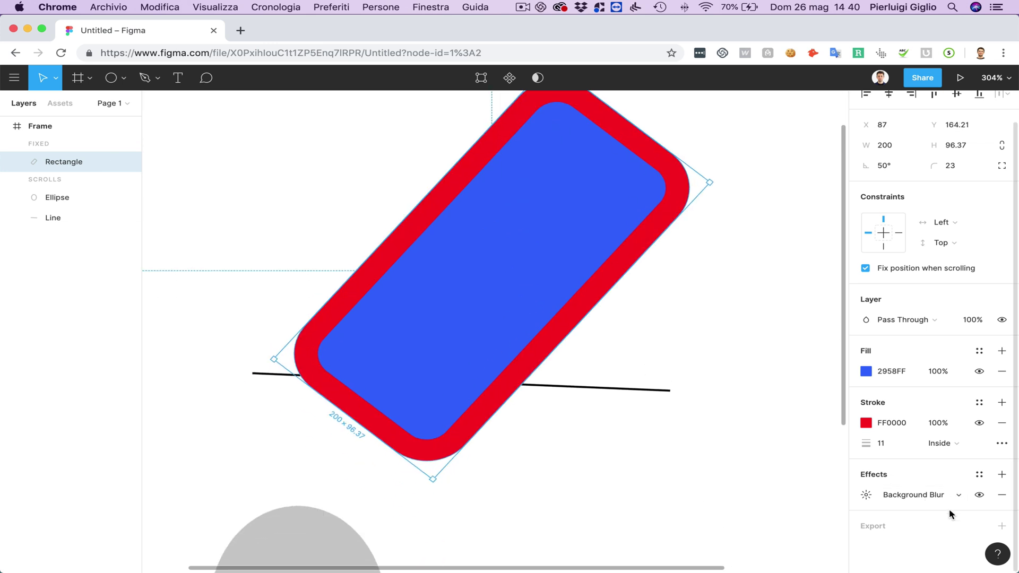
Add an SVG export setting for the rectangle and briefly preview it
left_click(1001, 526)
scroll(914, 501, "down", 3)
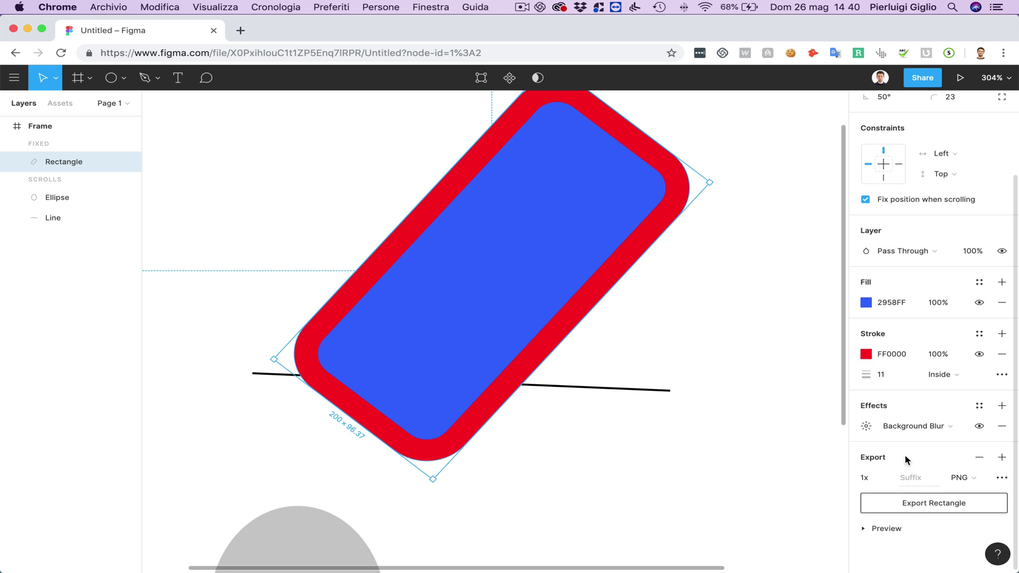
left_click(962, 478)
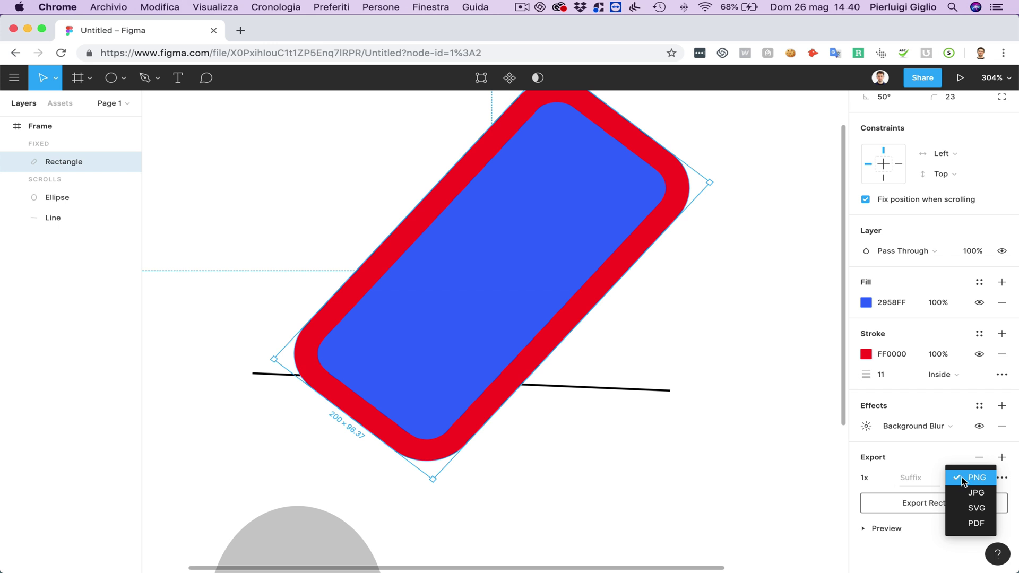
left_click(958, 505)
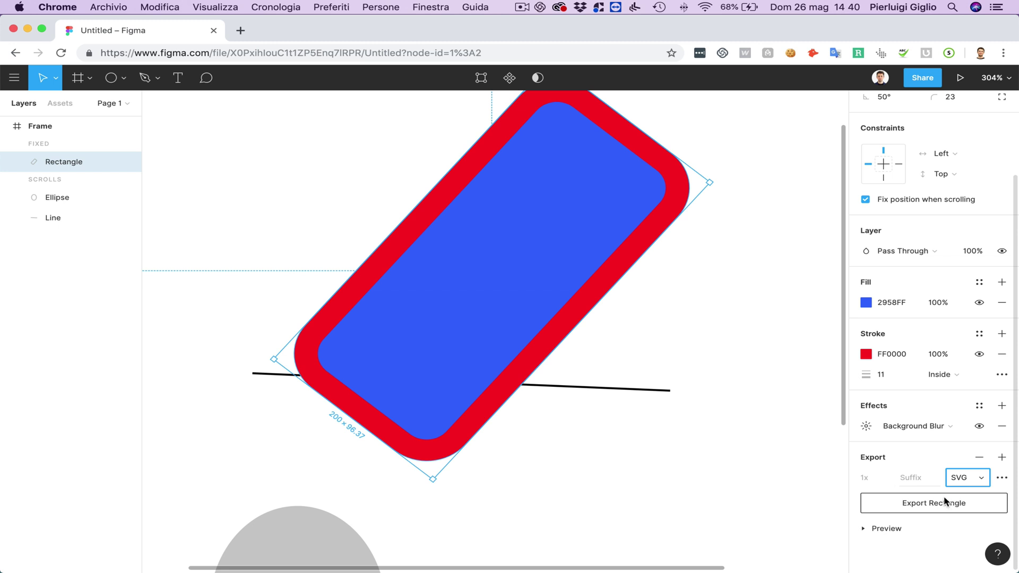
left_click(863, 529)
scroll(892, 523, "down", 5)
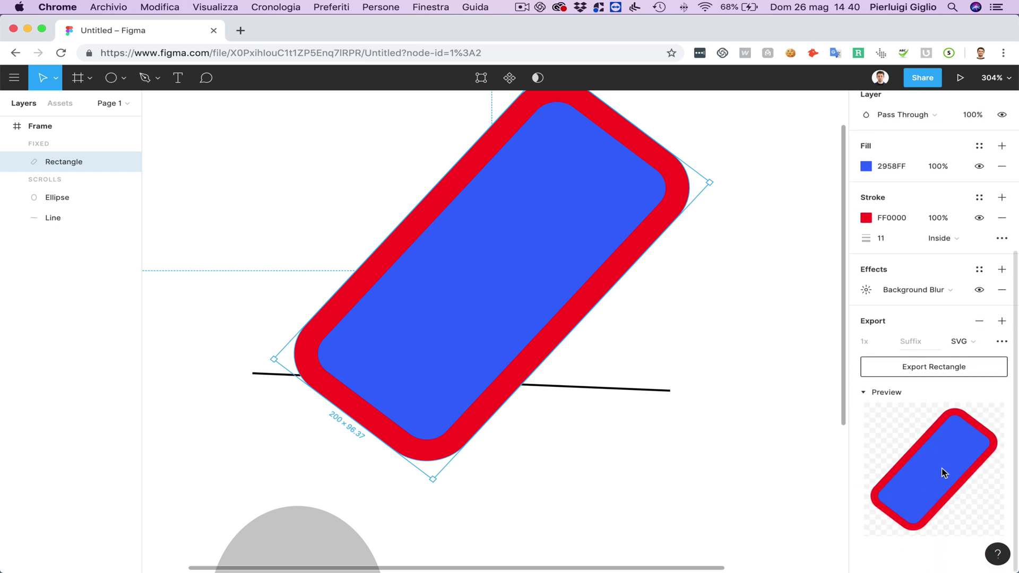
left_click(863, 392)
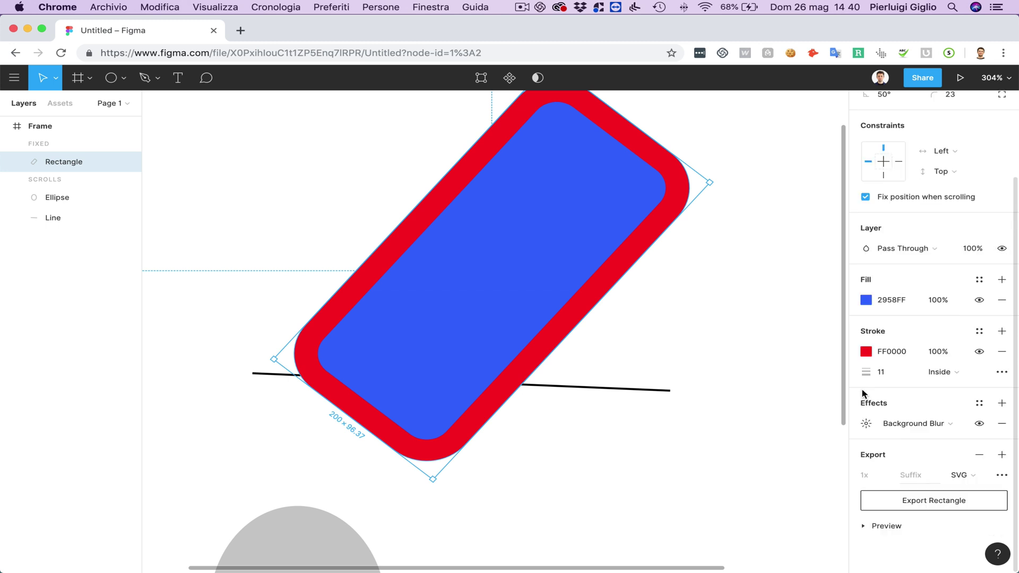
Export Rectangle.svg, dismiss the browser's download notice and deselect the rectangle
left_click(925, 499)
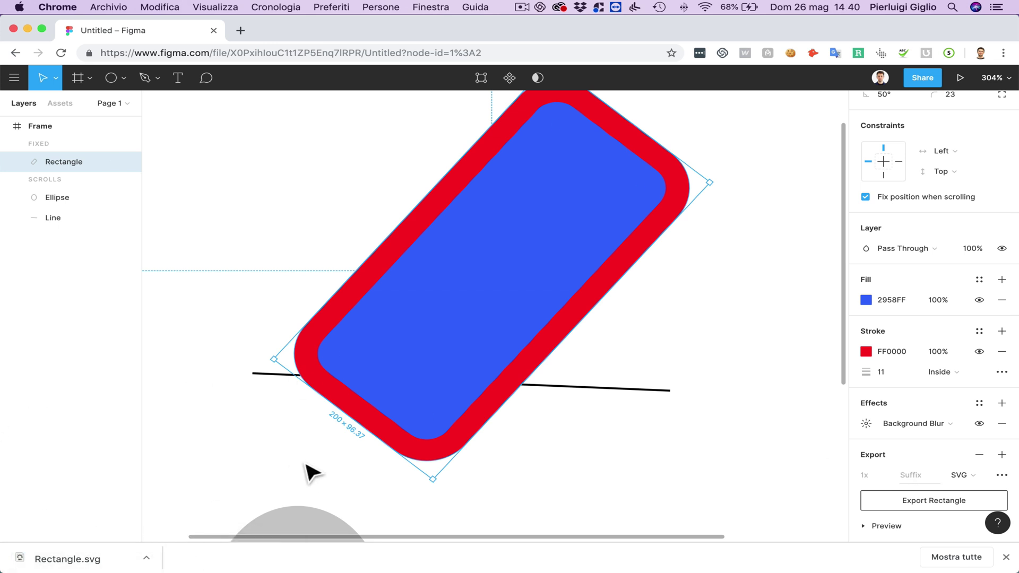
left_click(1006, 557)
scroll(671, 317, "up", 2)
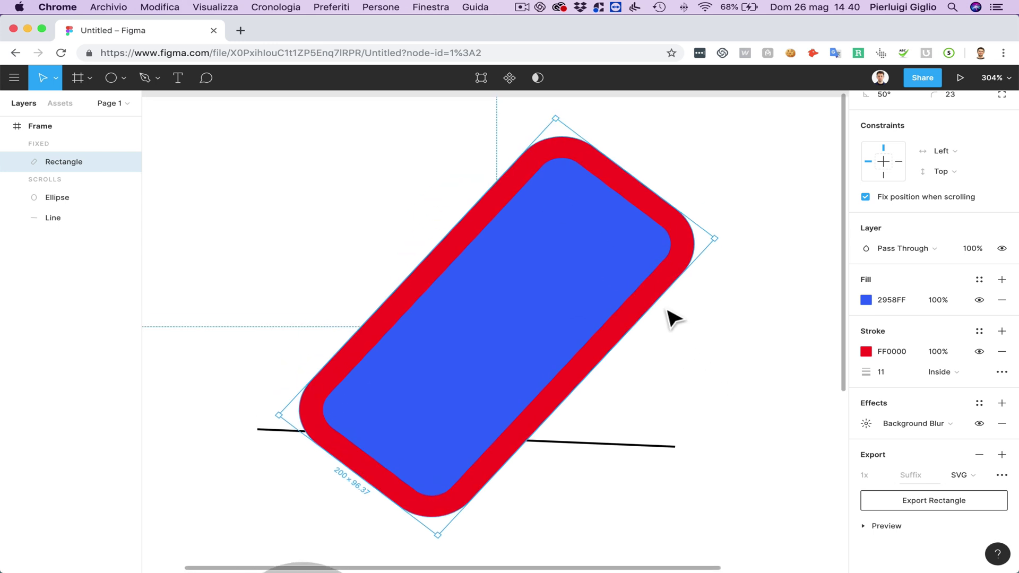
left_click(667, 311)
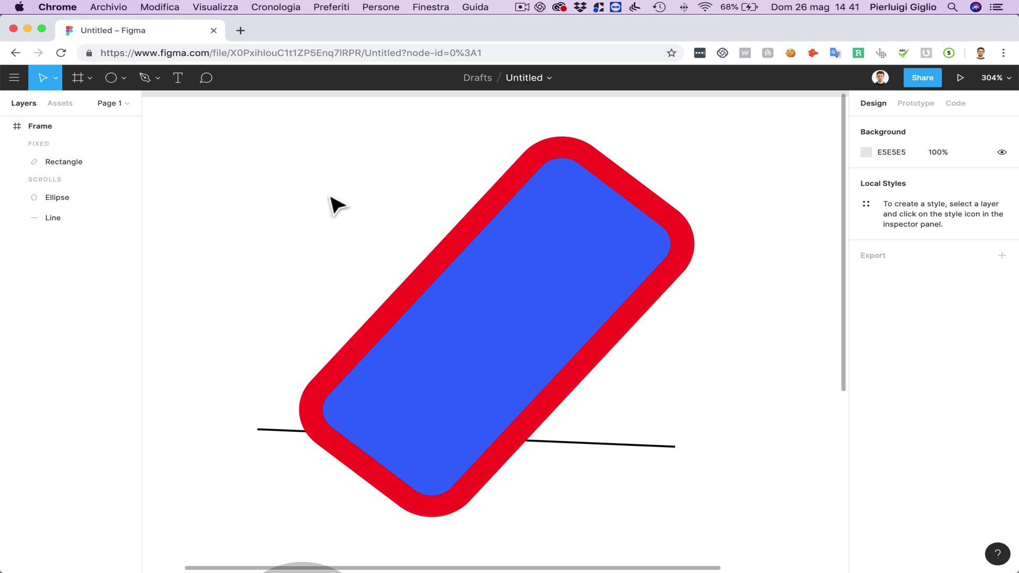
Add a text layer reading 'jhfjdsjfdf' below the black line, right of the rectangle
scroll(329, 198, "left", 3)
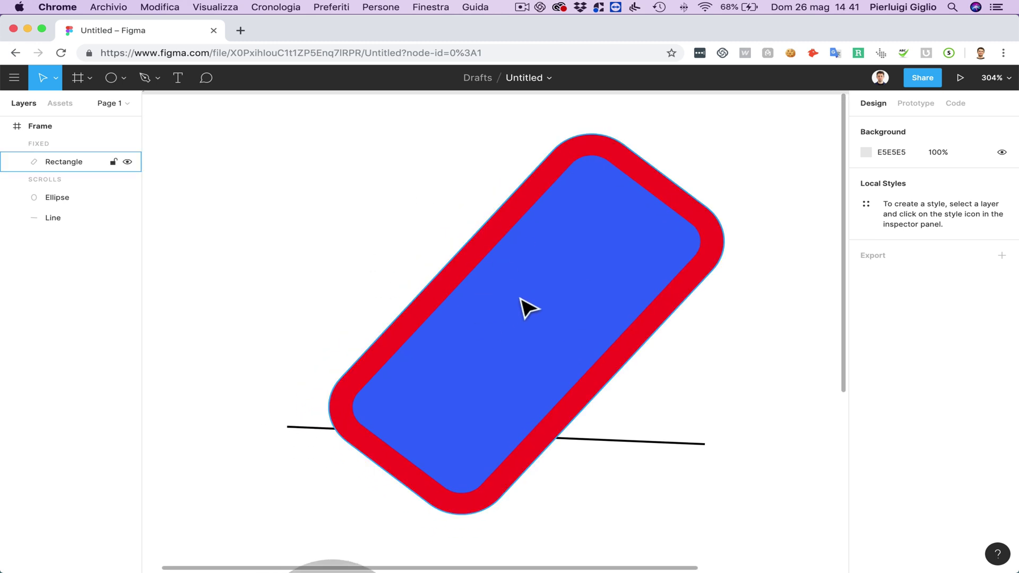
scroll(525, 308, "down", 2)
scroll(525, 308, "right", 3)
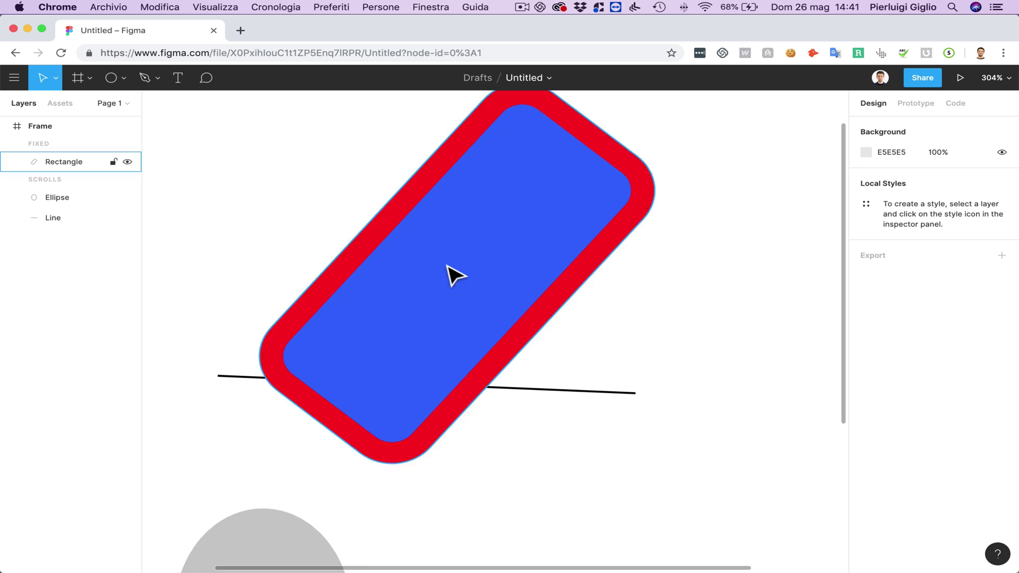
left_click(178, 79)
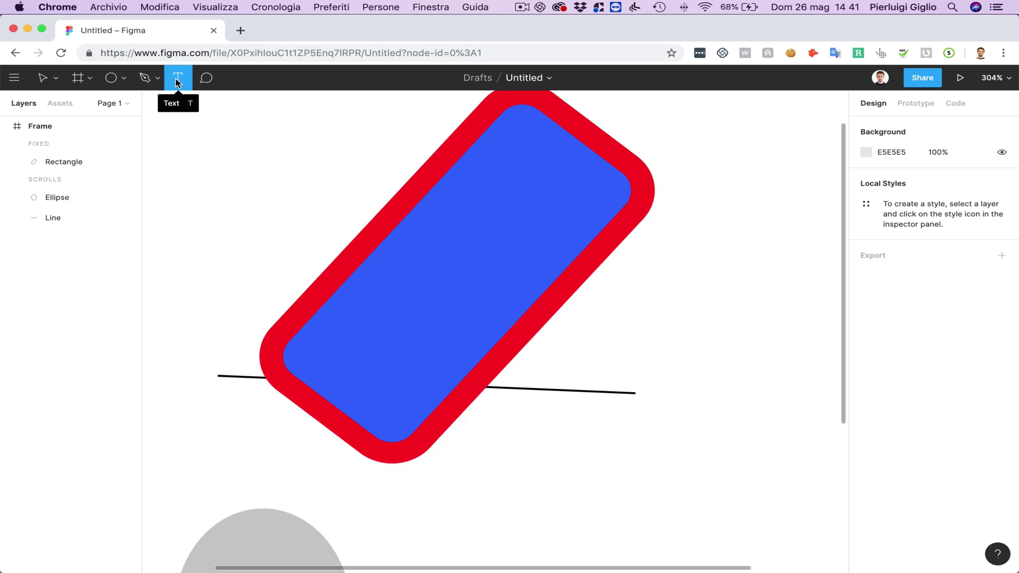
scroll(743, 371, "down", 2)
scroll(743, 371, "right", 3)
left_click(495, 430)
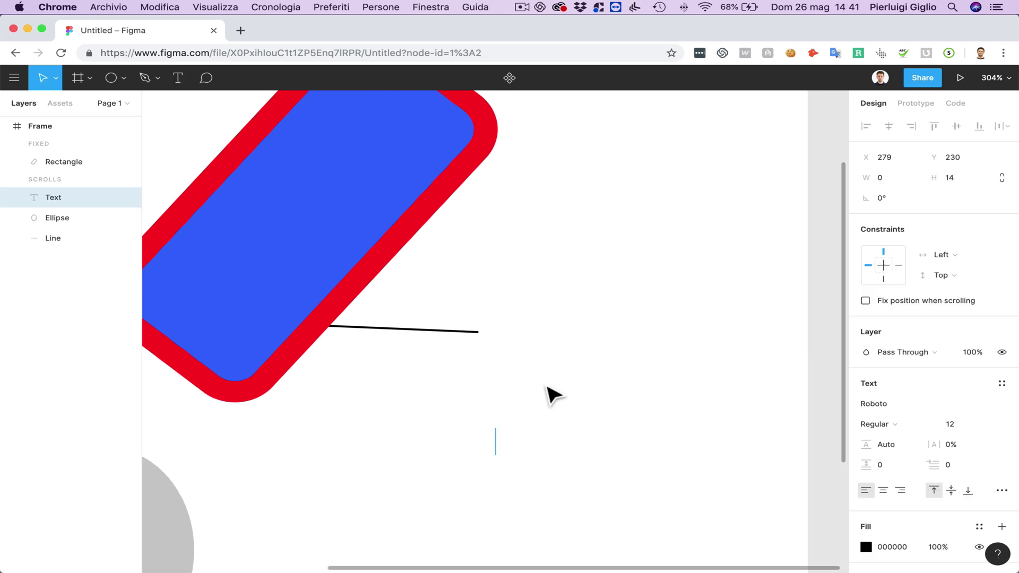
type("jhfjdsjfdf")
key("Escape")
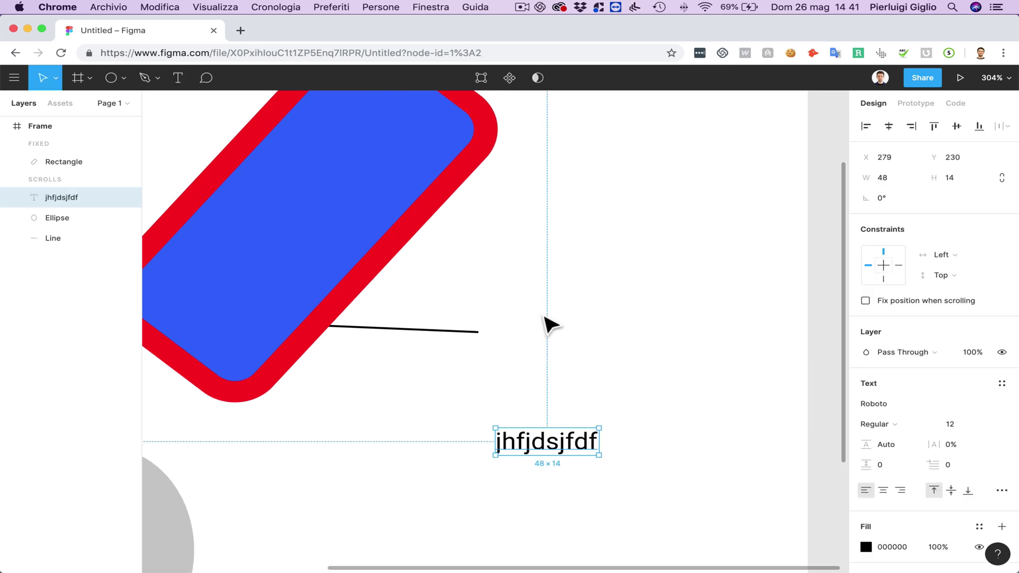
scroll(550, 323, "up", 5)
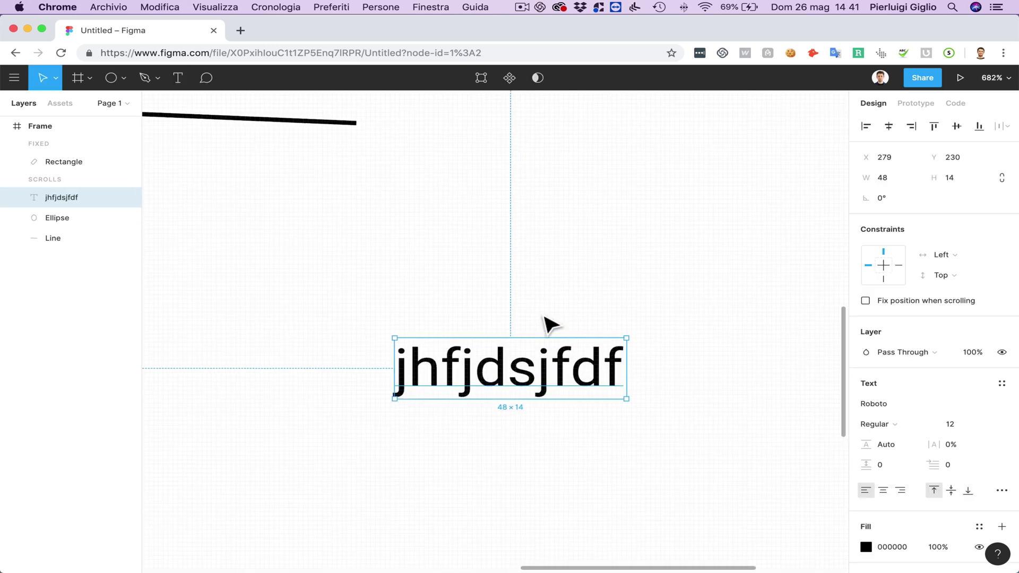
scroll(551, 323, "down", 3)
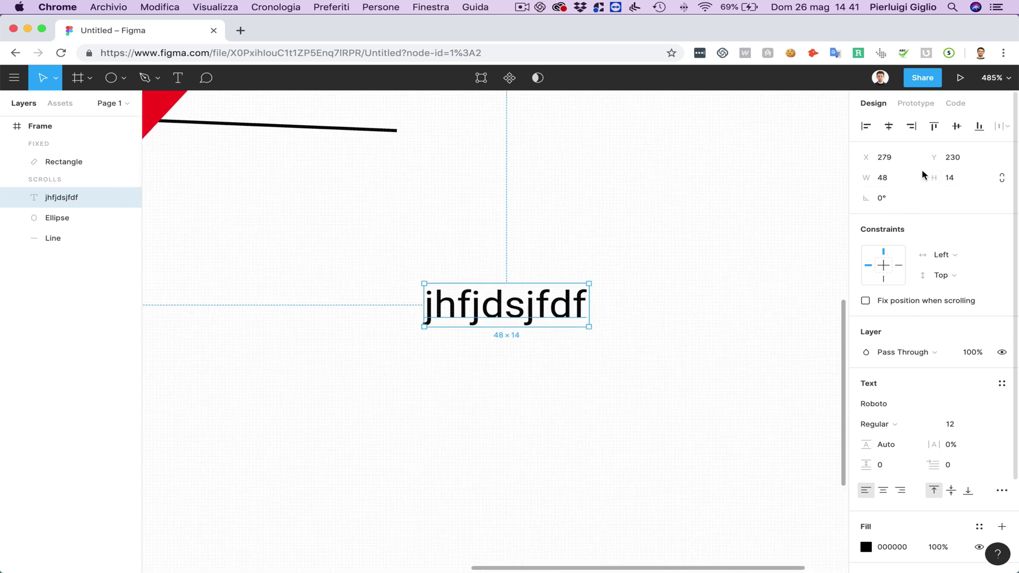
scroll(923, 169, "down", 5)
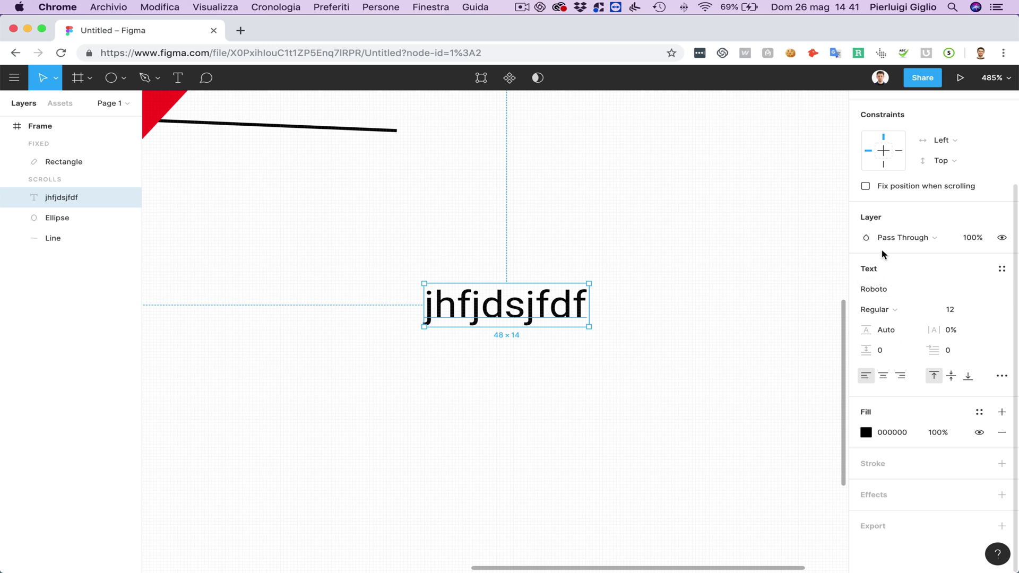
Try a decorative font and Light weight, ending with the text in Roboto Bold 12
left_click(1001, 288)
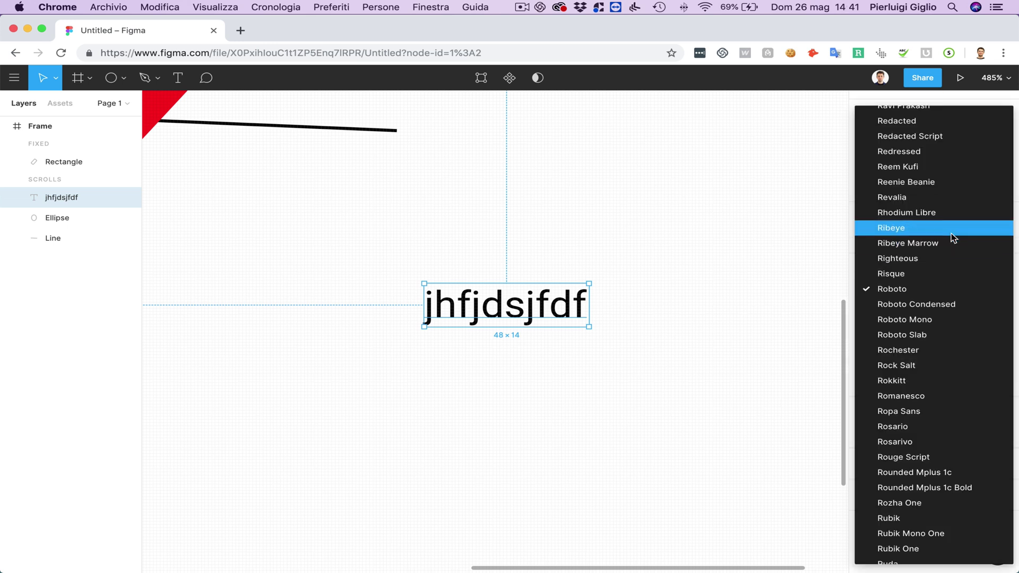
scroll(951, 234, "up", 2)
left_click(903, 163)
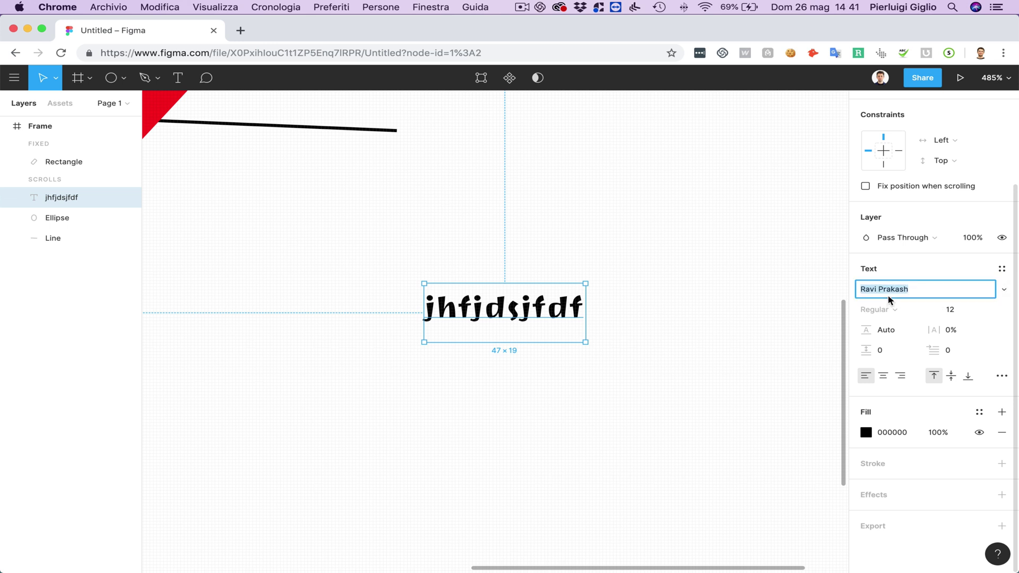
left_click(1003, 295)
scroll(931, 414, "down", 2)
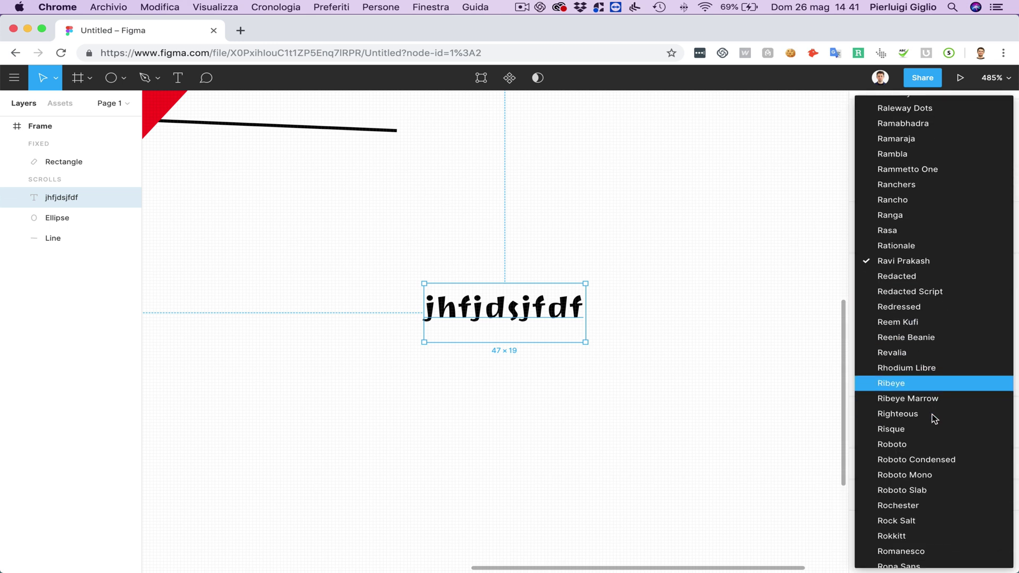
left_click(915, 427)
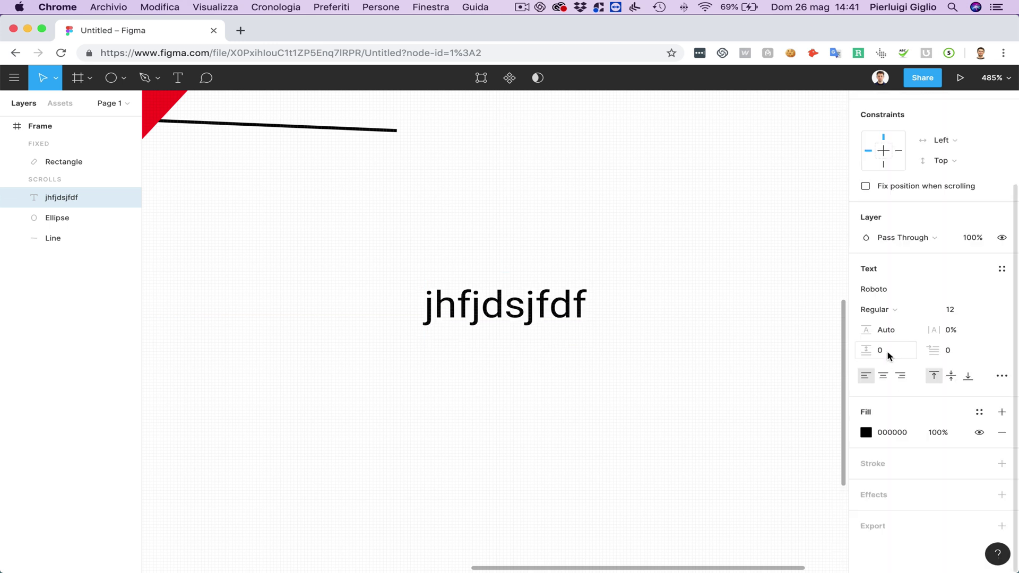
left_click(889, 311)
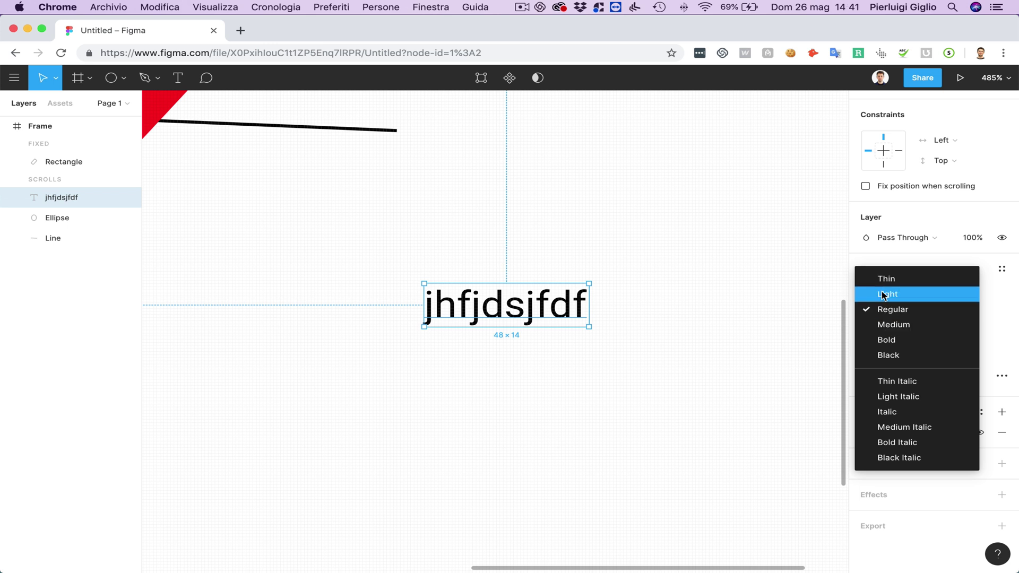
left_click(883, 294)
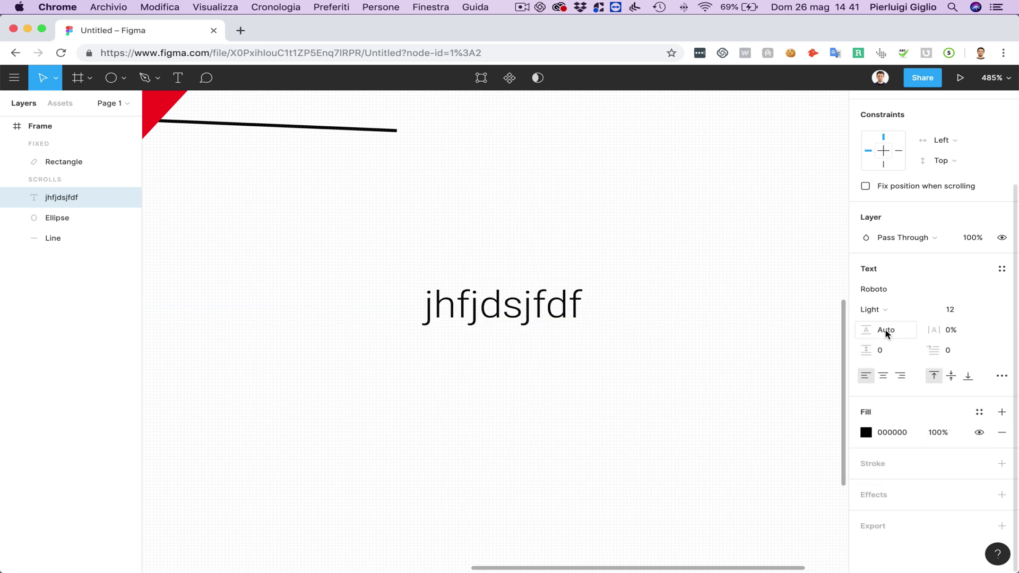
left_click(884, 312)
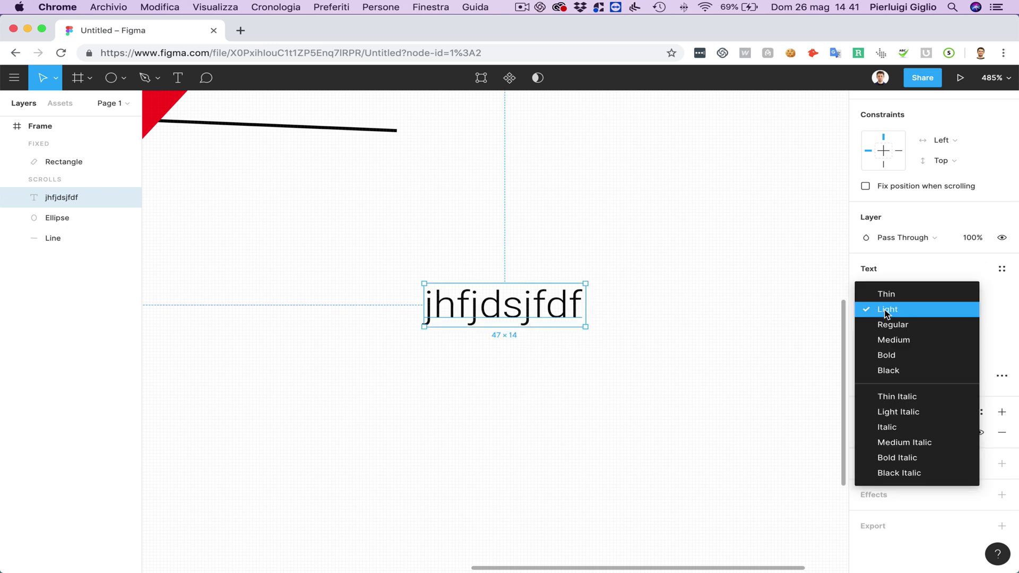
left_click(893, 354)
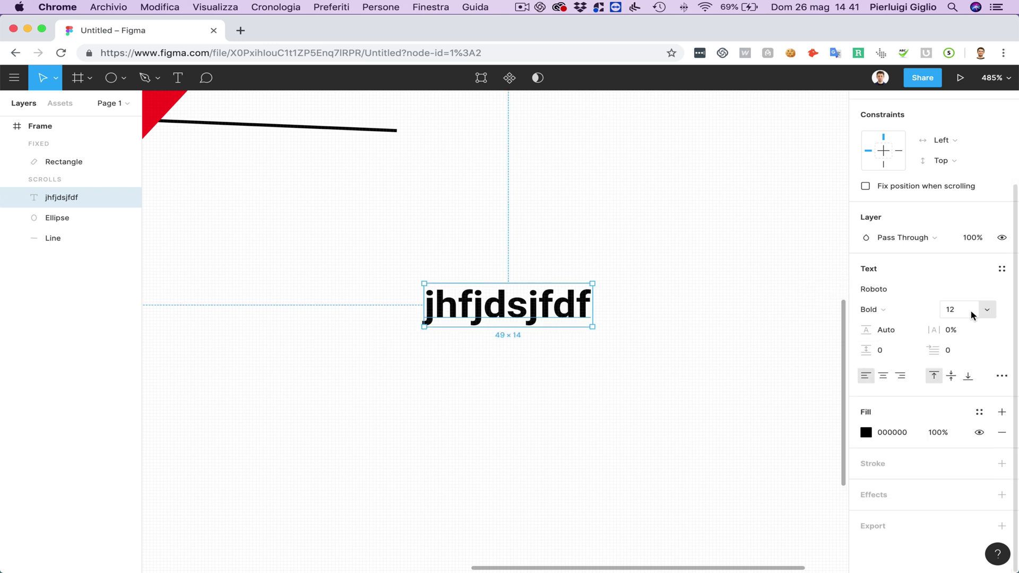
Set the text's font size to 24, passing through 64 and 14 along the way
left_click(988, 312)
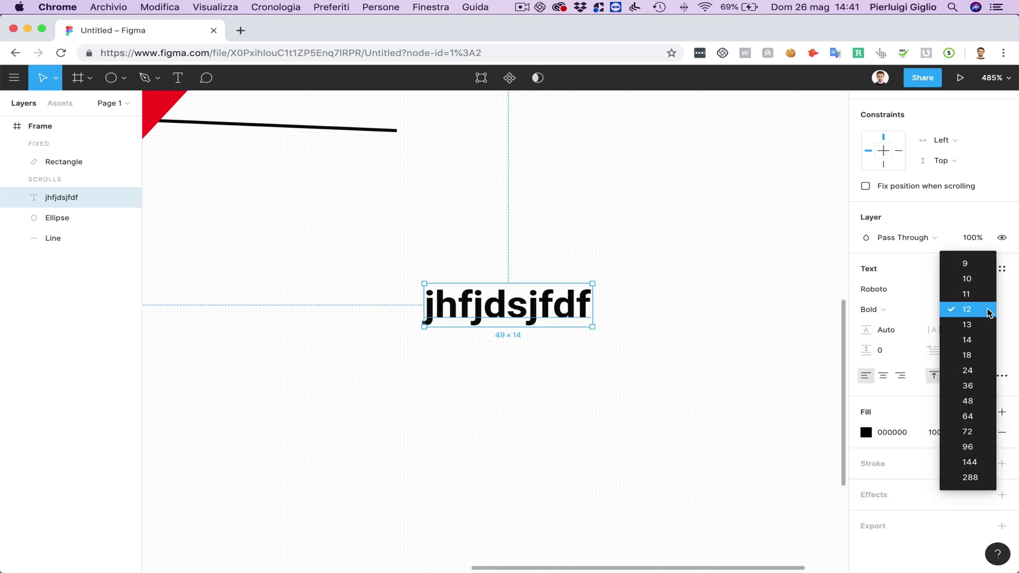
left_click(979, 415)
scroll(614, 314, "right", 8)
scroll(614, 313, "down", 3)
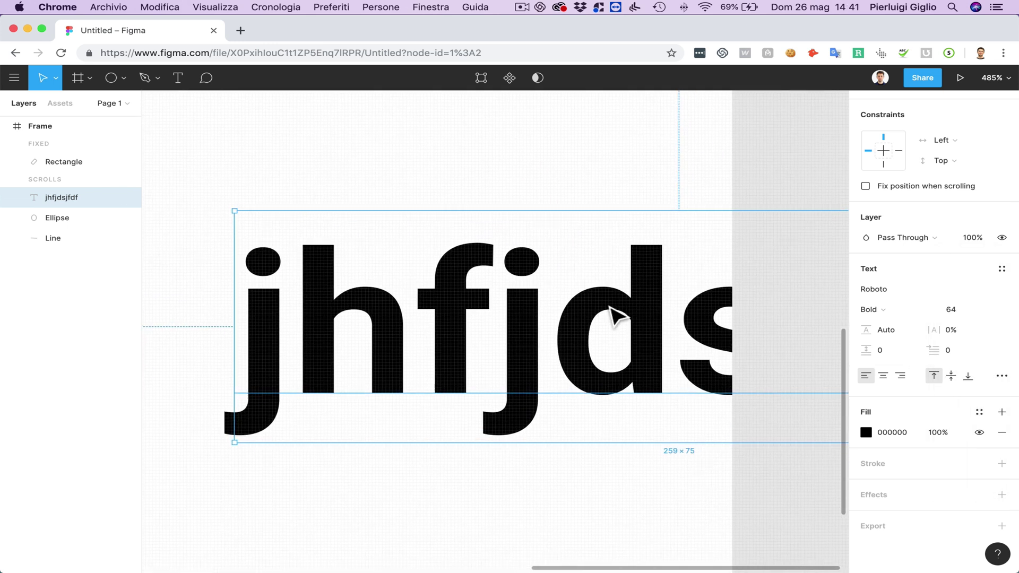
left_click(962, 309)
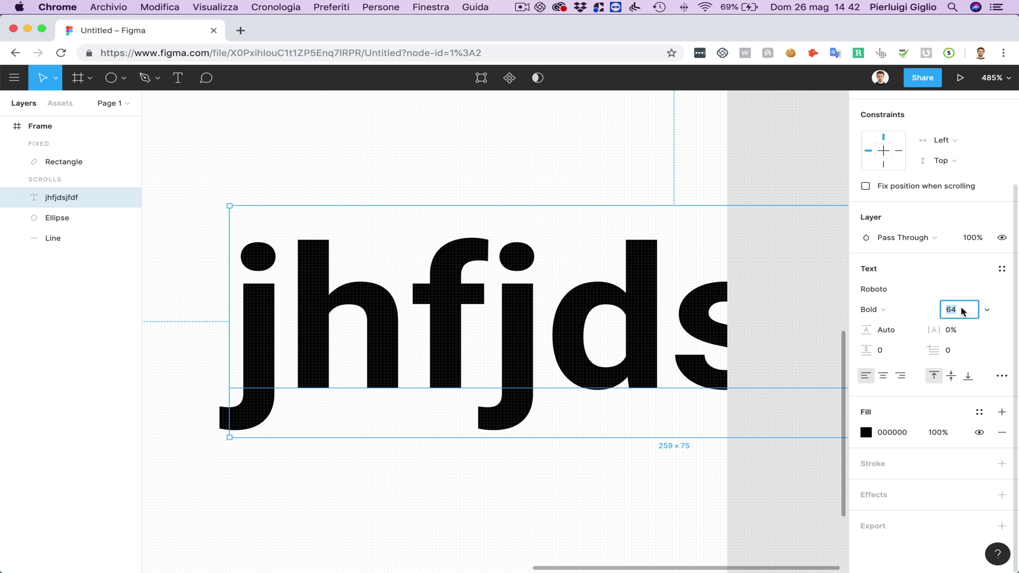
type("14")
key("Return")
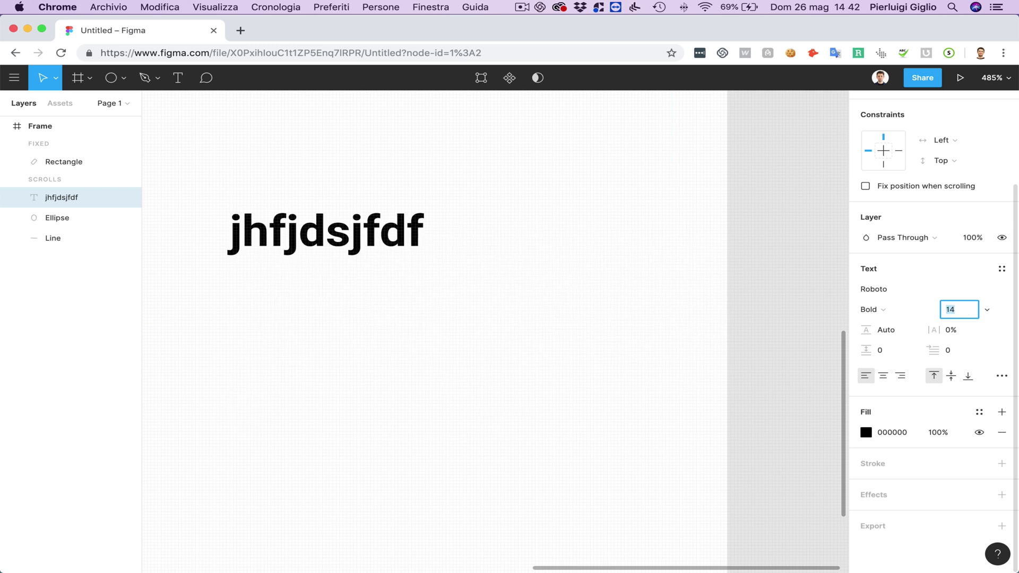
key("shift+Up")
scroll(513, 223, "left", 5)
scroll(513, 223, "up", 2)
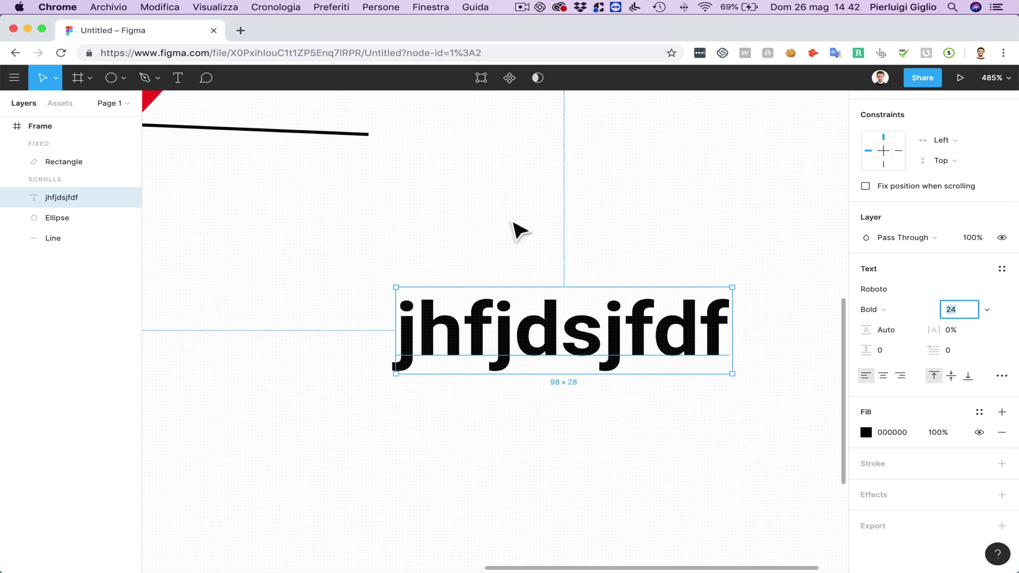
scroll(512, 221, "right", 3)
scroll(511, 218, "up", 1)
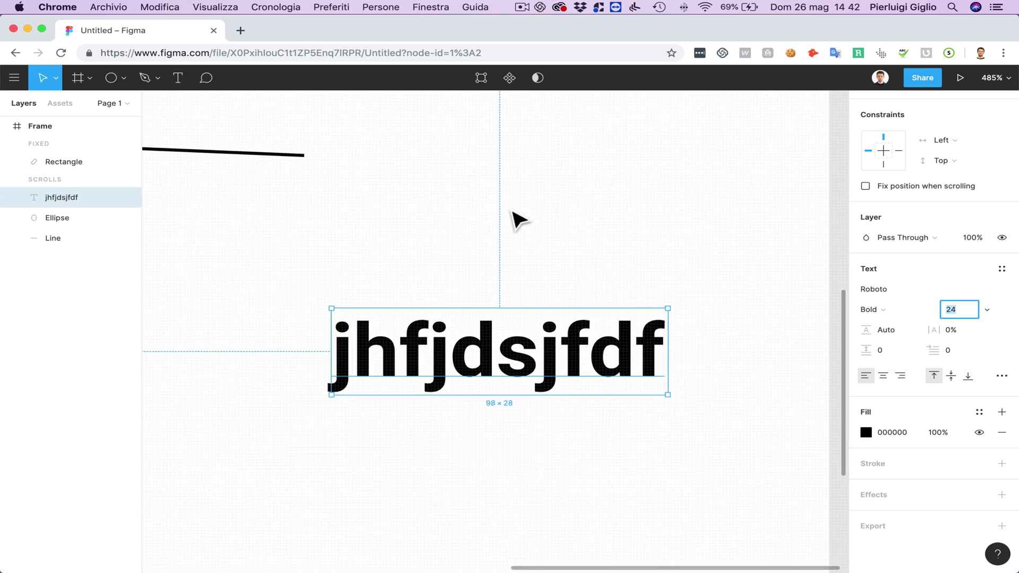
scroll(514, 216, "down", 2)
scroll(513, 216, "left", 1)
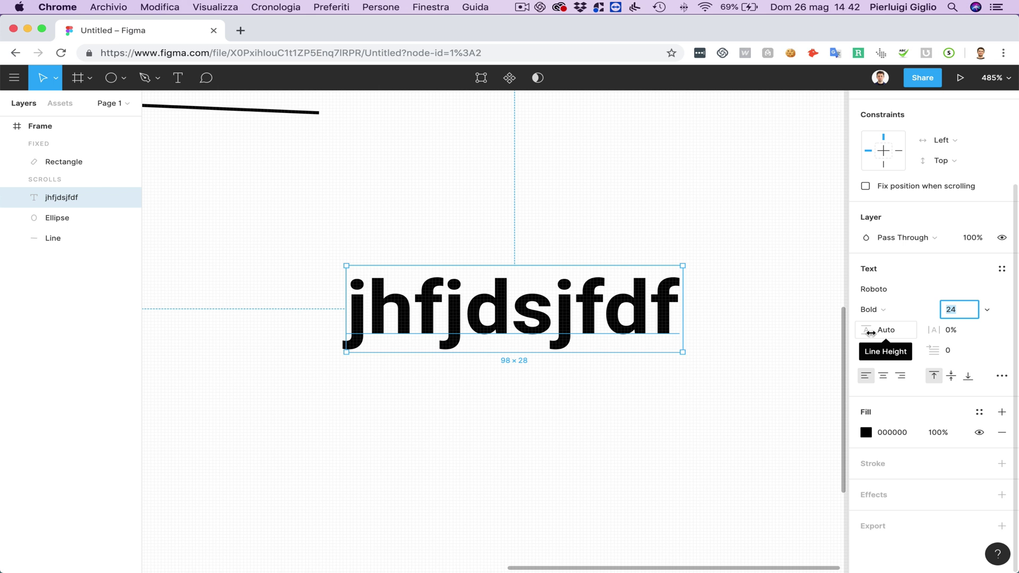
Duplicate the word onto a second line so the text reads 'jhfjdsjfdf' twice
double_click(592, 297)
key("super+c")
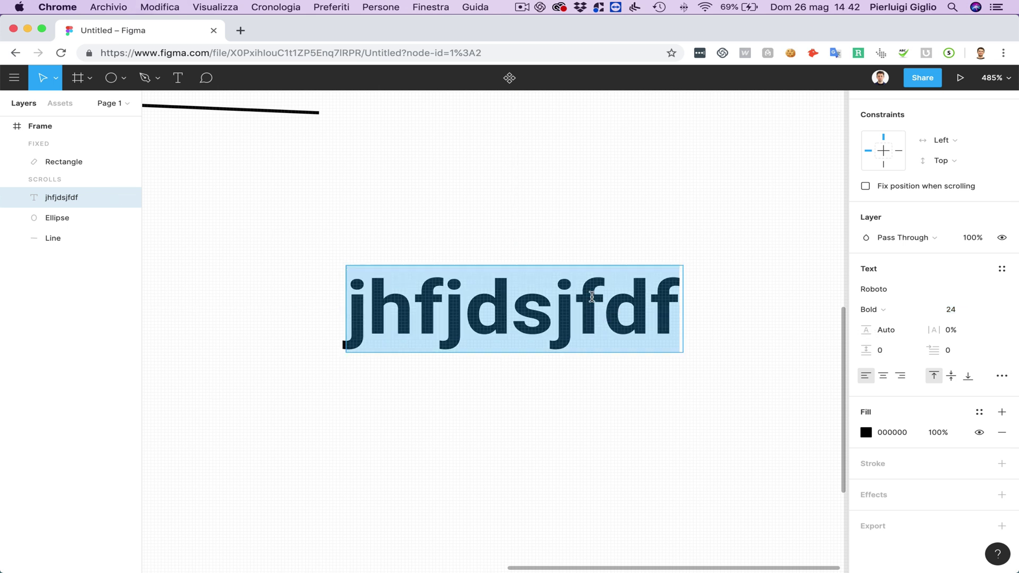
key("Right")
key("Return")
key("super+v")
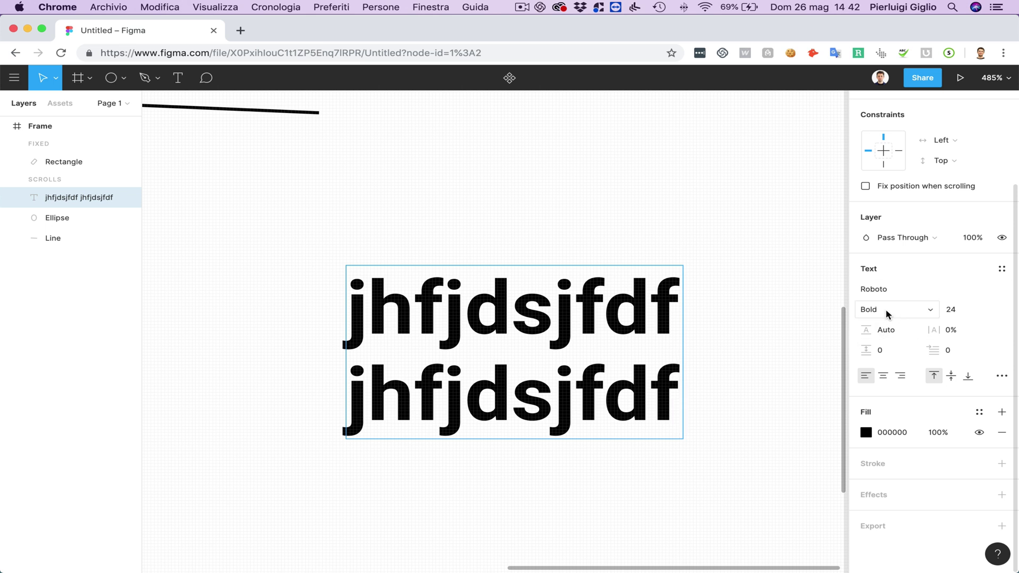
Set the two-line text's line height to 165.2%
left_click_drag(866, 330, 944, 333)
key("super+z")
key("super+a")
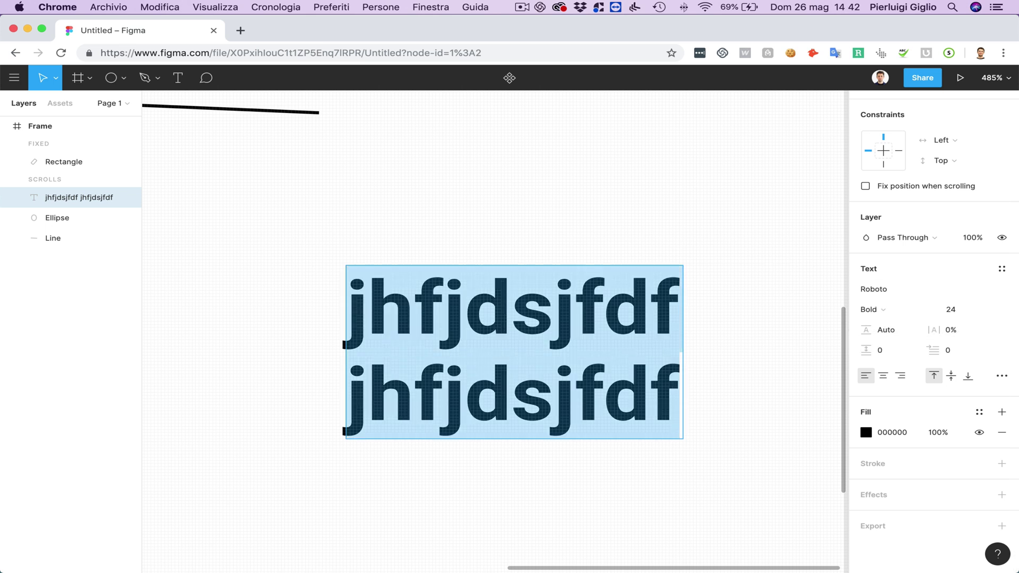
left_click_drag(865, 330, 964, 329)
scroll(583, 313, "down", 3)
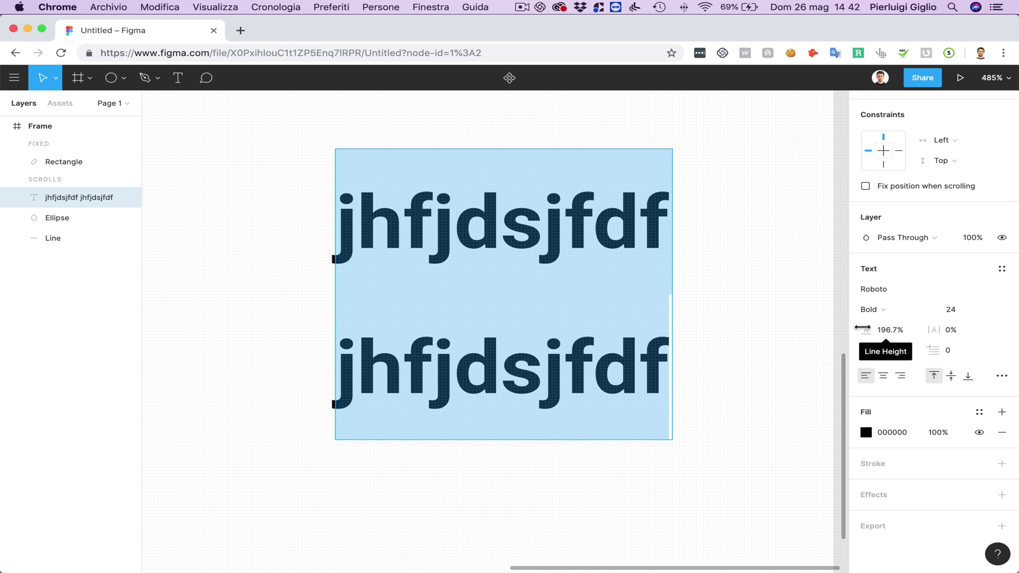
left_click_drag(864, 330, 833, 333)
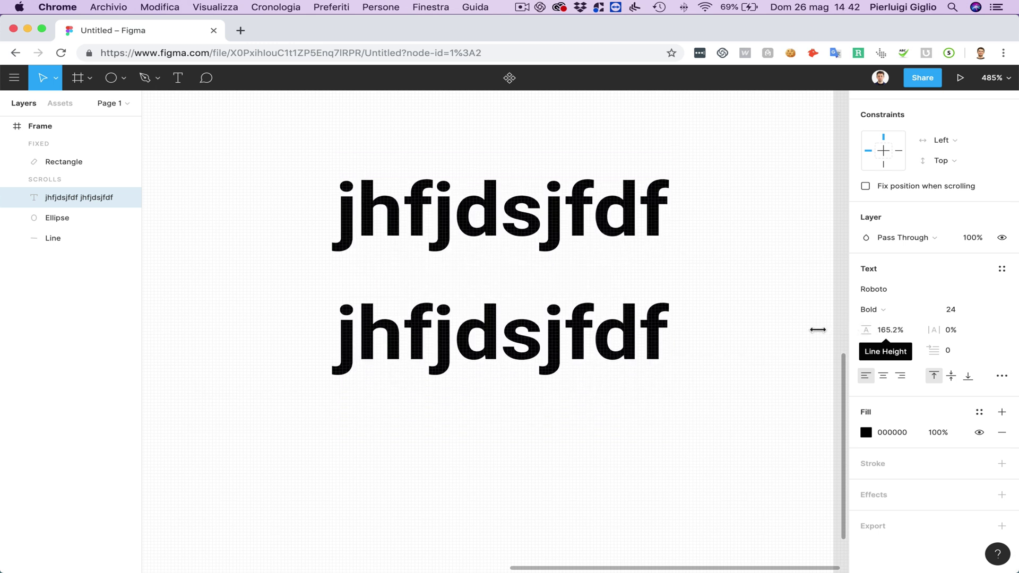
Set letter spacing to 22.5% and keep the text left-aligned after trying right alignment
double_click(609, 281)
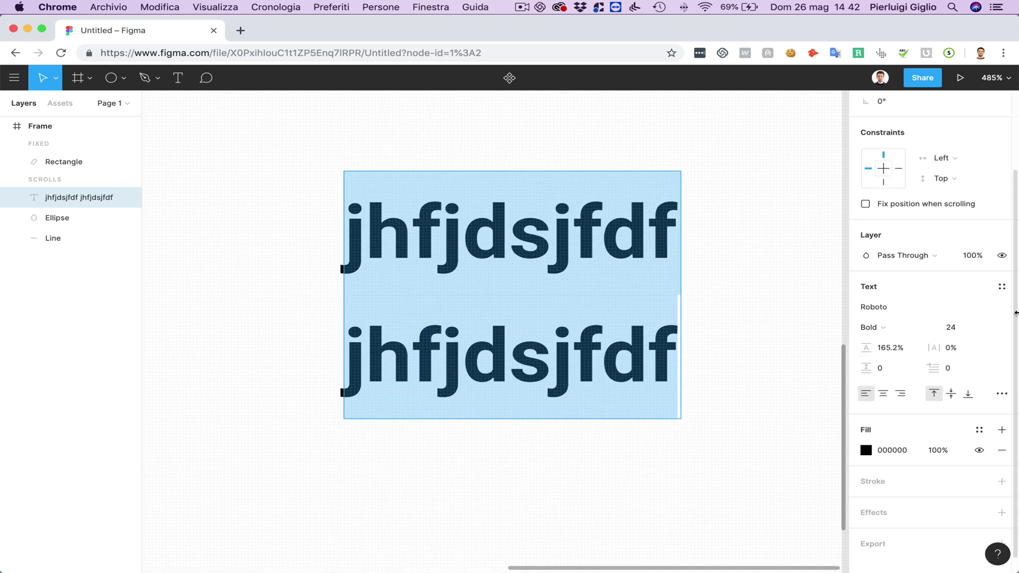
mouse_move(934, 347)
left_mouse_down()
mouse_move(971, 346)
mouse_move(923, 342)
mouse_move(950, 345)
left_mouse_up()
scroll(561, 335, "up", 1)
scroll(561, 335, "up", 2)
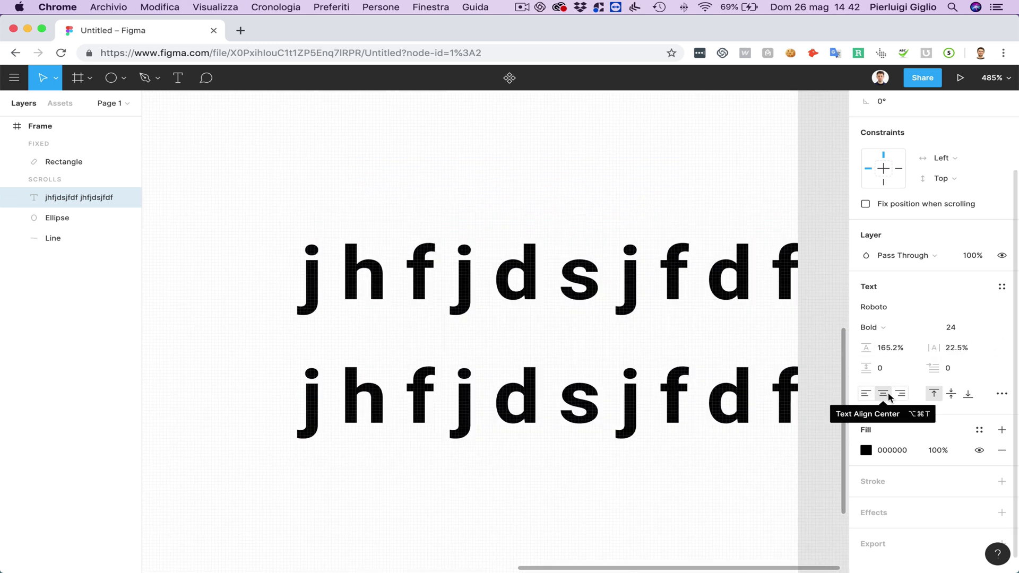
left_click(904, 397)
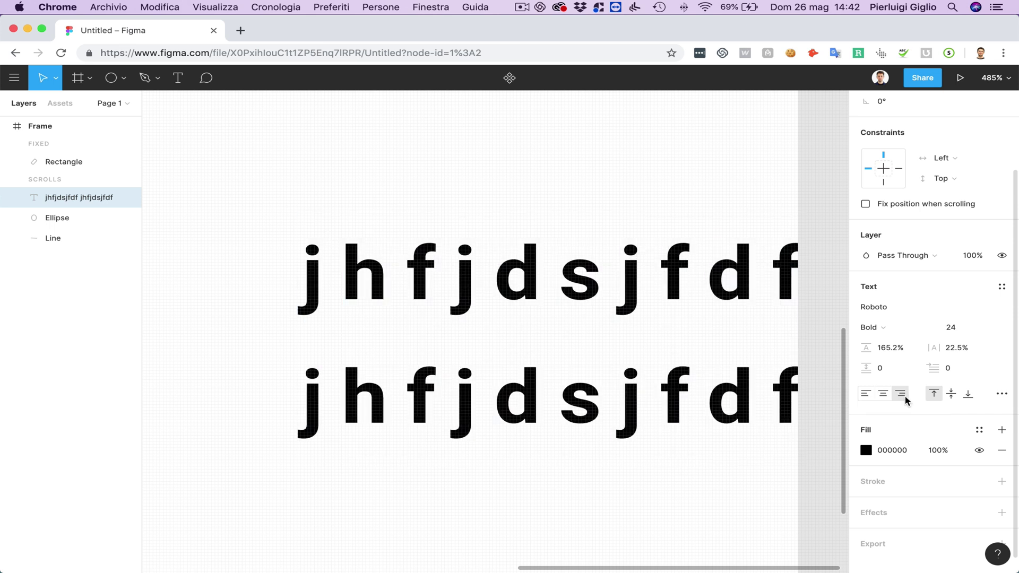
left_click(863, 393)
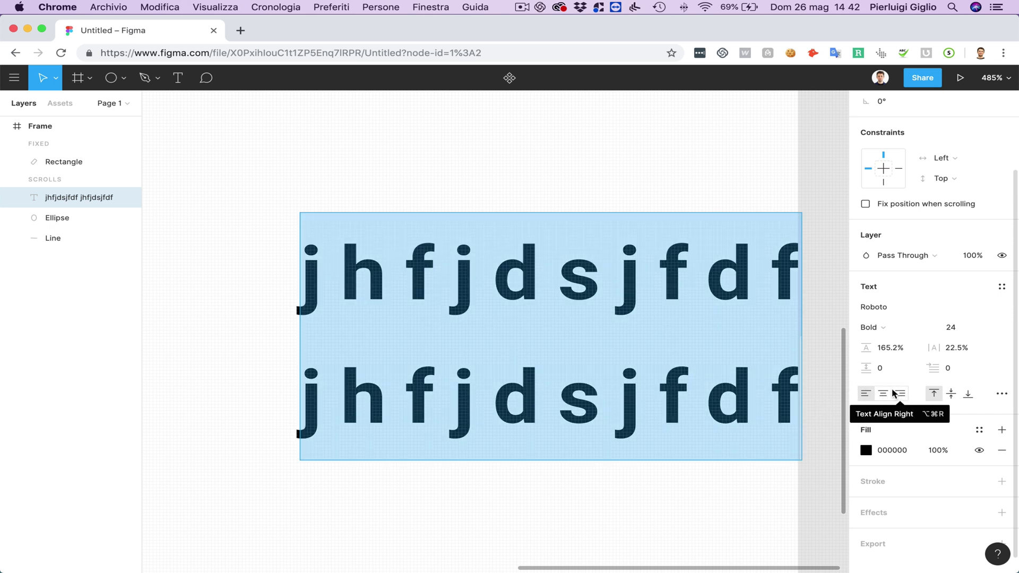
key("Escape")
scroll(704, 291, "right", 5)
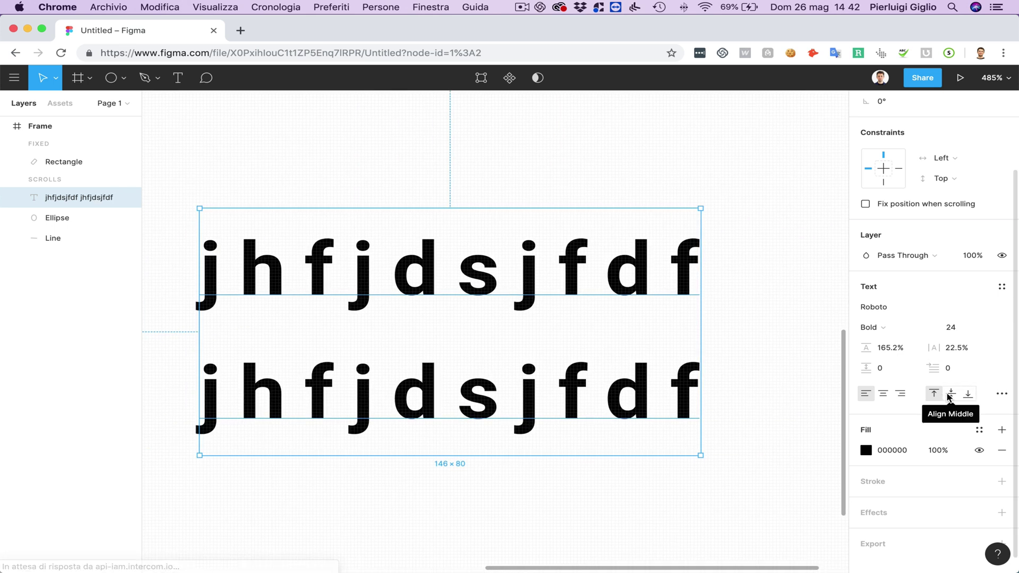
Make both lines Title Case 'Jhfjdsjfdf' after trying uppercase and lowercase
left_click(1001, 393)
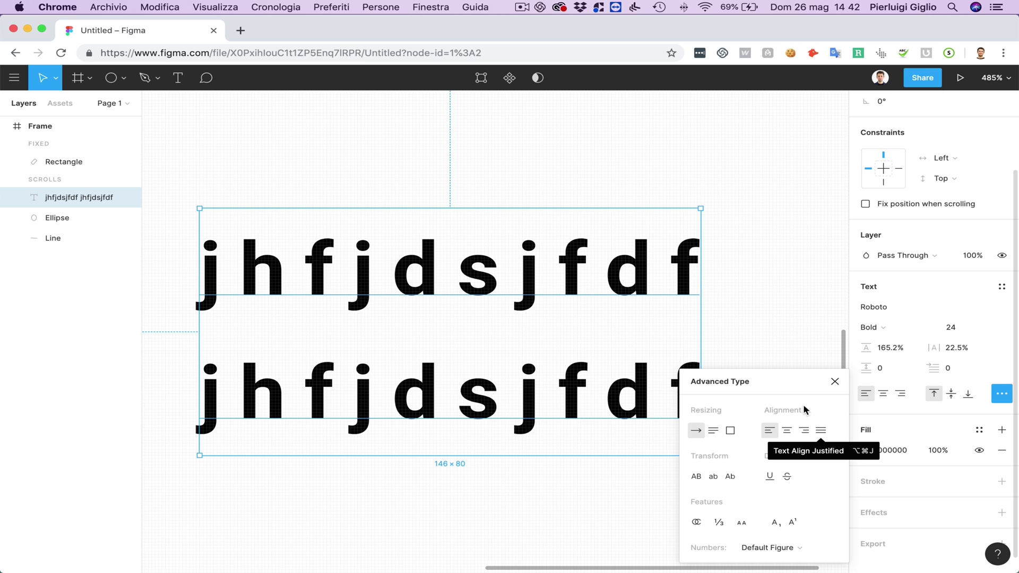
left_click(698, 476)
left_click(712, 476)
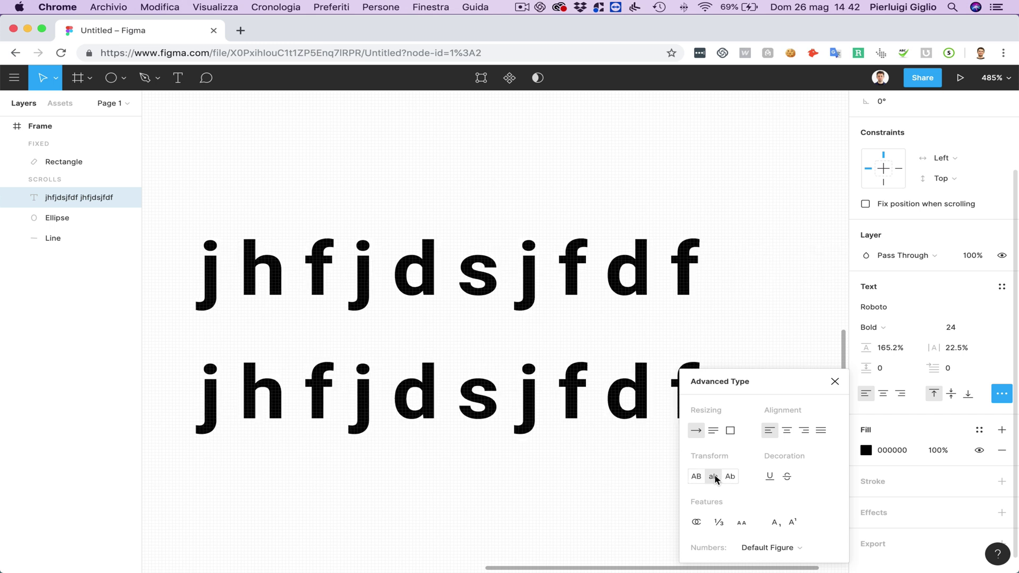
left_click(731, 477)
left_click(696, 477)
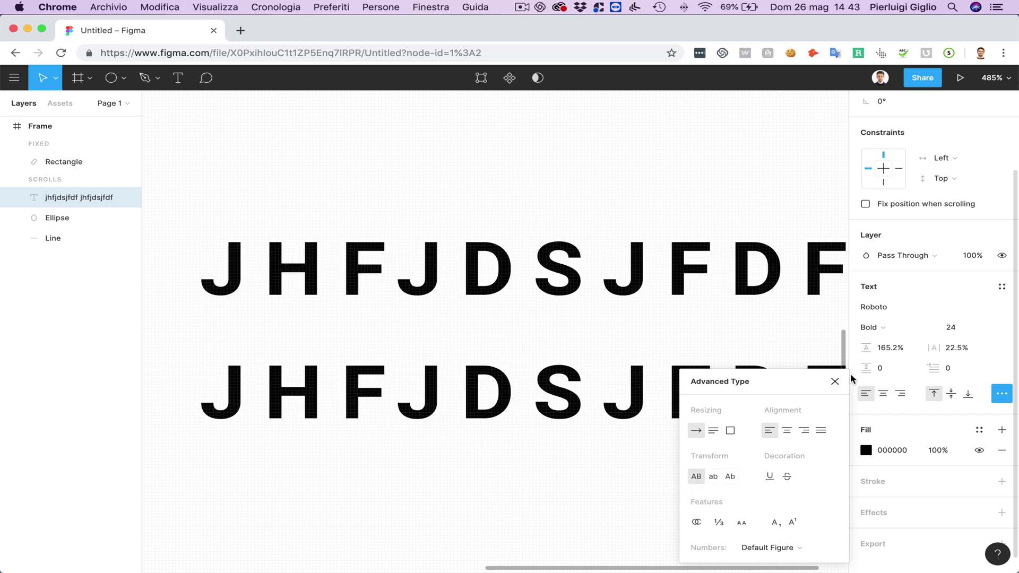
left_click(835, 381)
left_click(633, 182)
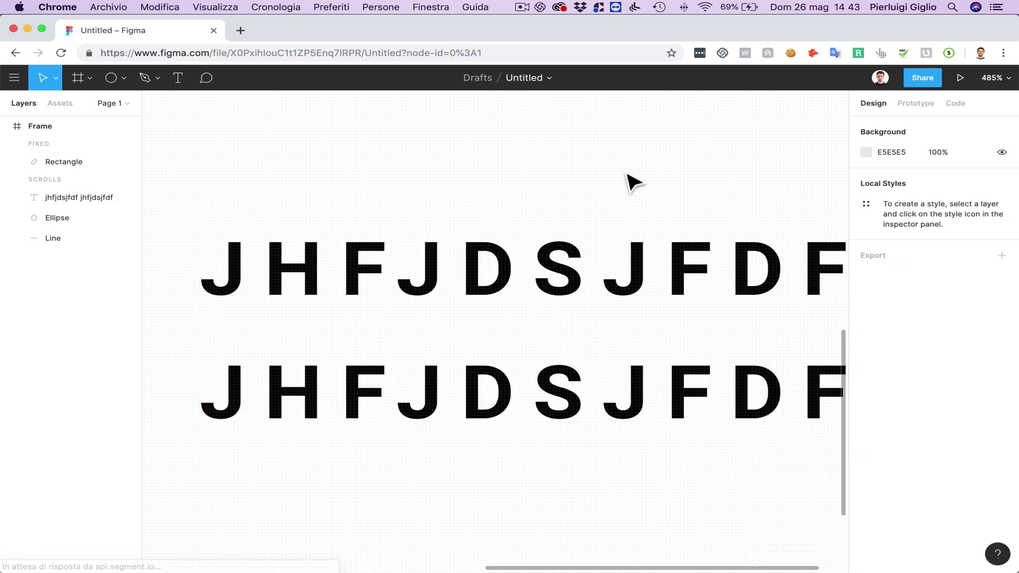
key("super+z")
key("super+z")
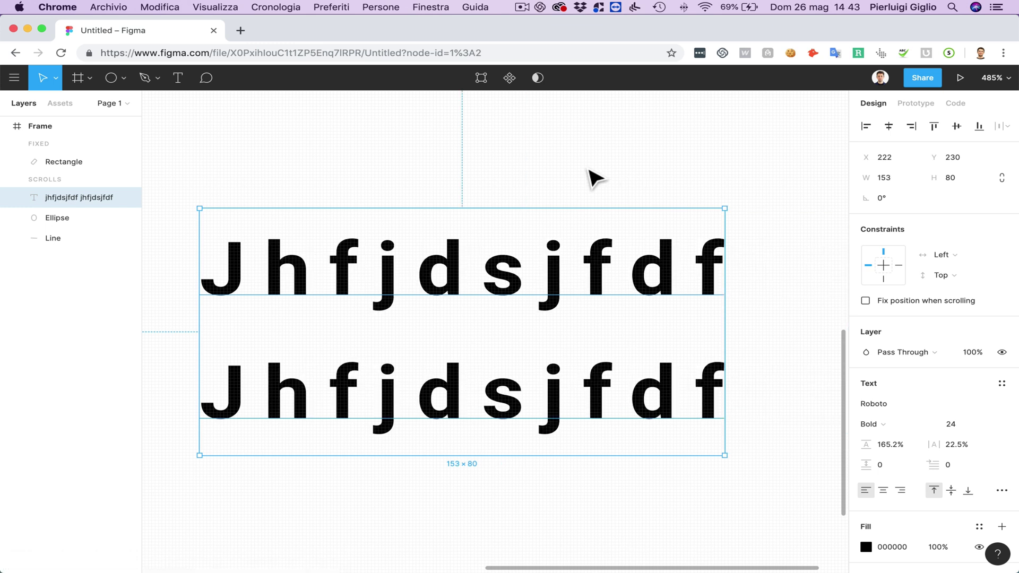
Zoom out from 397% to 180% to show the whole frame and select the Ellipse layer
scroll(282, 232, "down", 3)
scroll(280, 229, "left", 5)
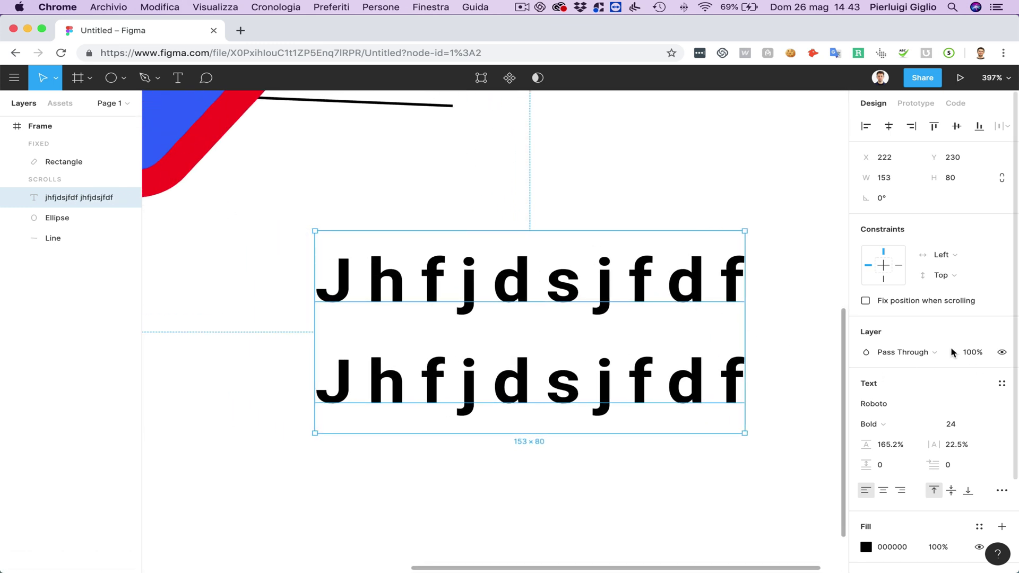
scroll(950, 350, "down", 5)
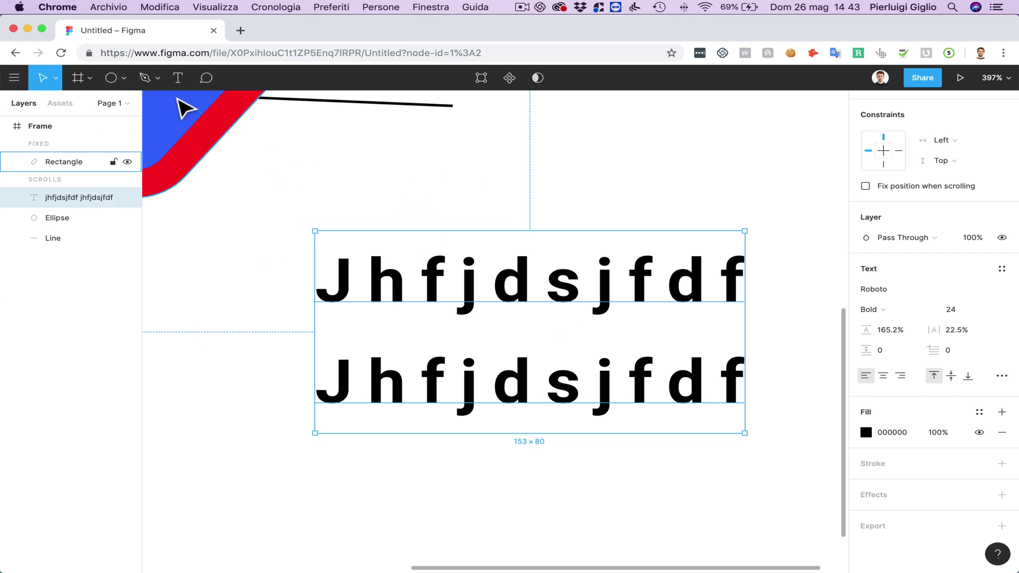
scroll(902, 319, "up", 4)
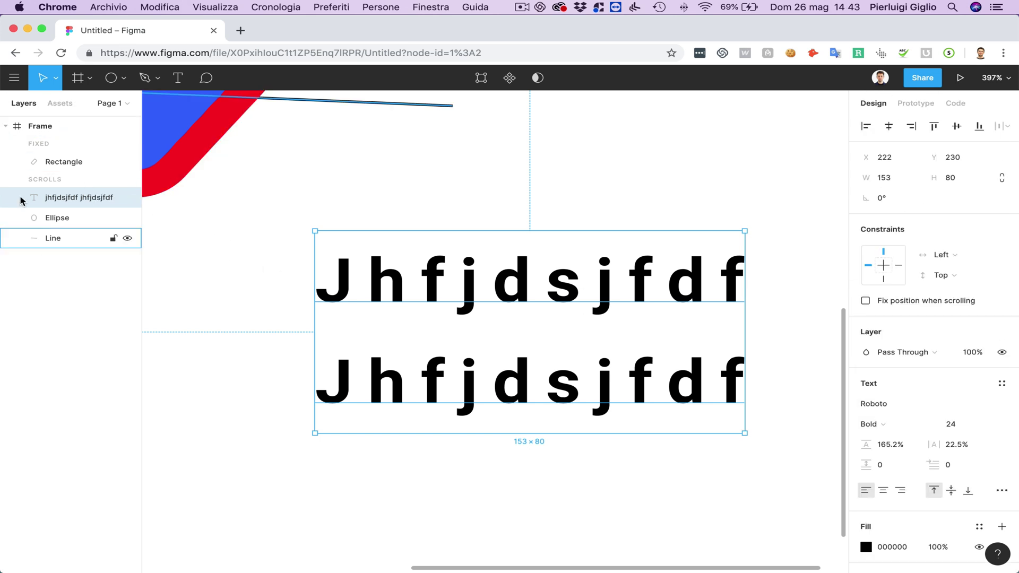
scroll(316, 191, "up", 2)
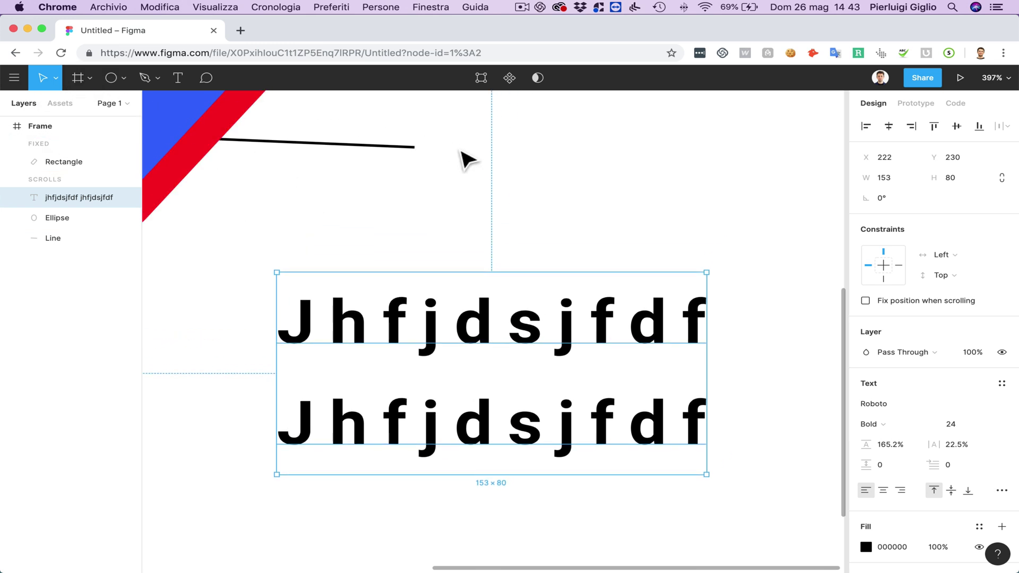
scroll(470, 162, "left", 5)
scroll(470, 162, "up", 3)
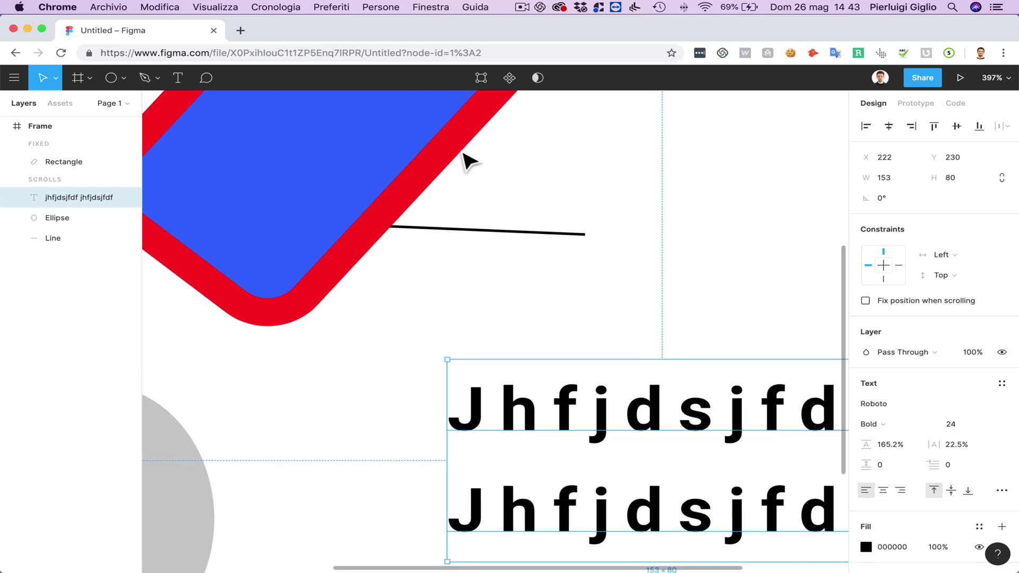
scroll(470, 161, "right", 5)
scroll(470, 161, "down", 4)
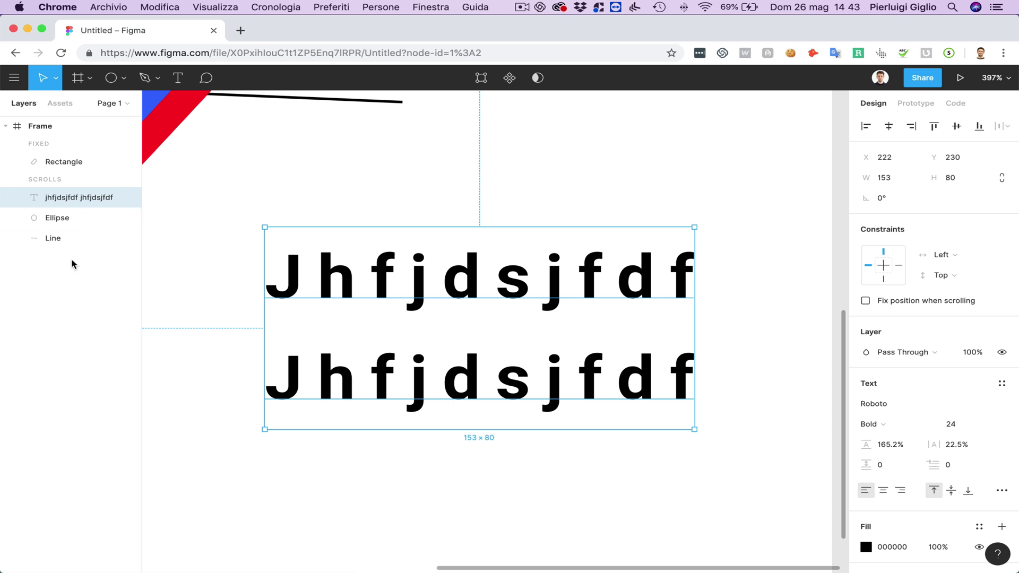
left_click(57, 224)
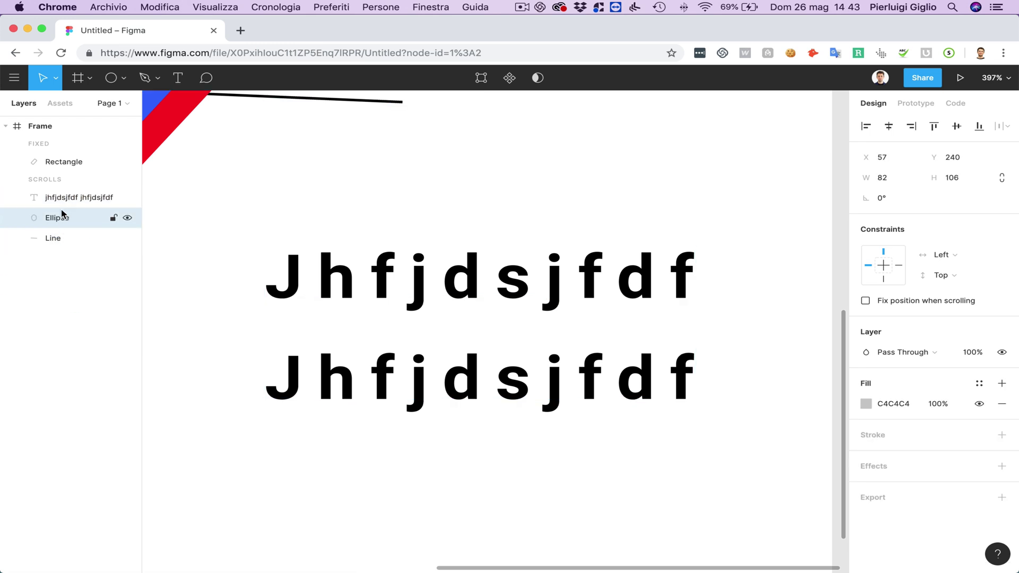
Select and delete every object in the frame, leaving it empty
scroll(374, 291, "down", 5)
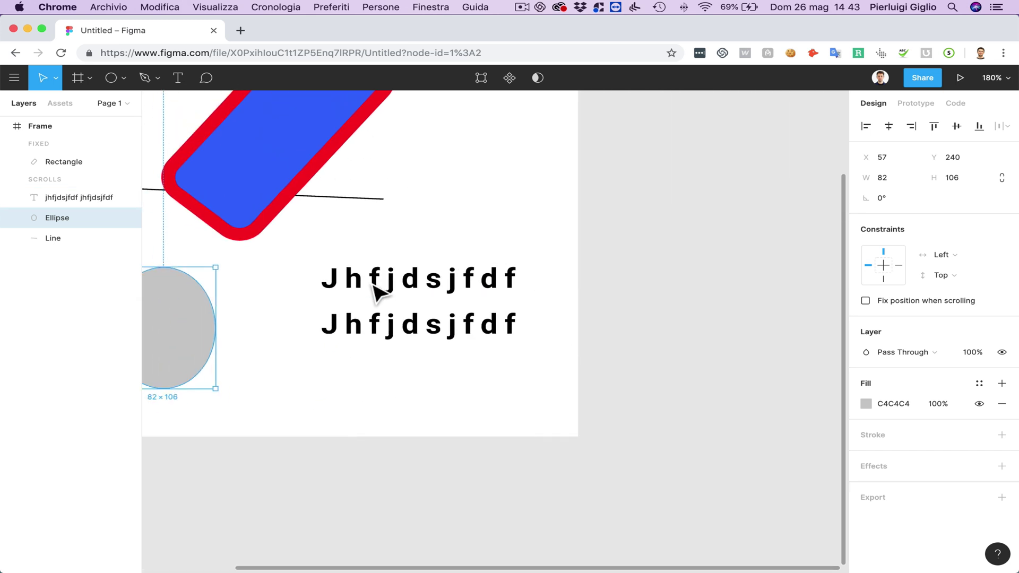
left_click_drag(215, 159, 634, 431)
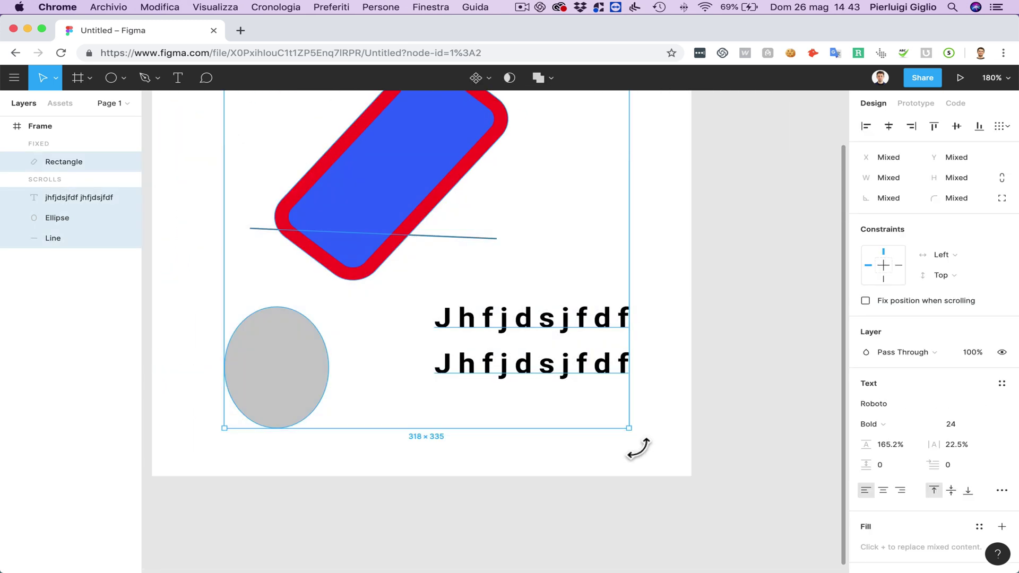
key("Delete")
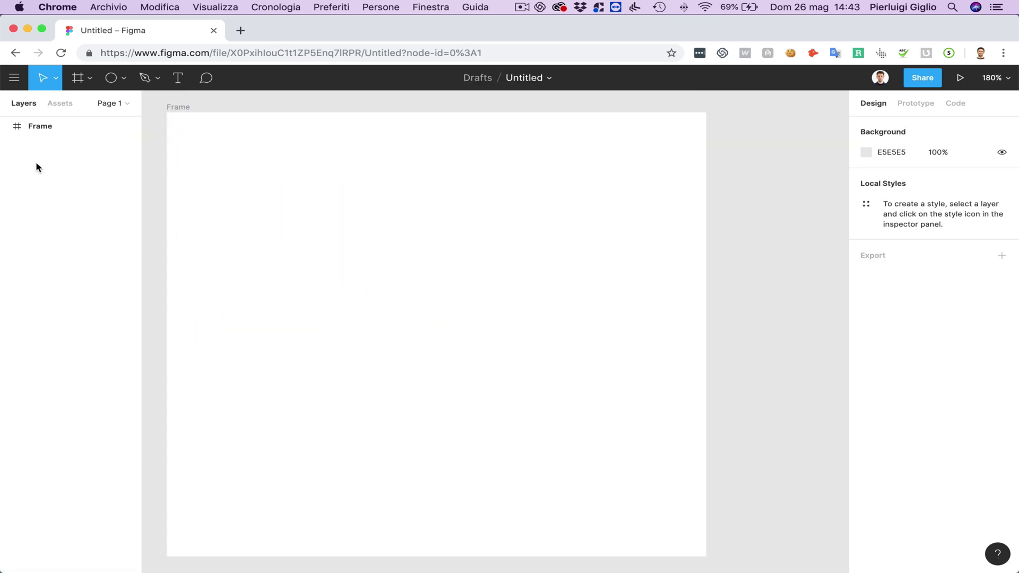
left_click(38, 125)
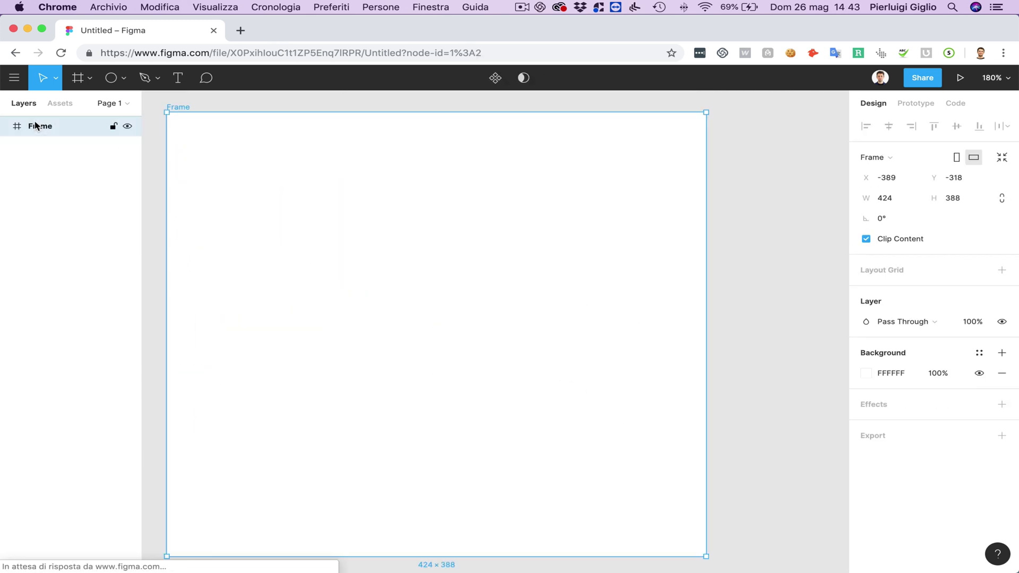
Draw a 148×148 gray square in the frame and Alt-drag a copy down-right
left_click(124, 78)
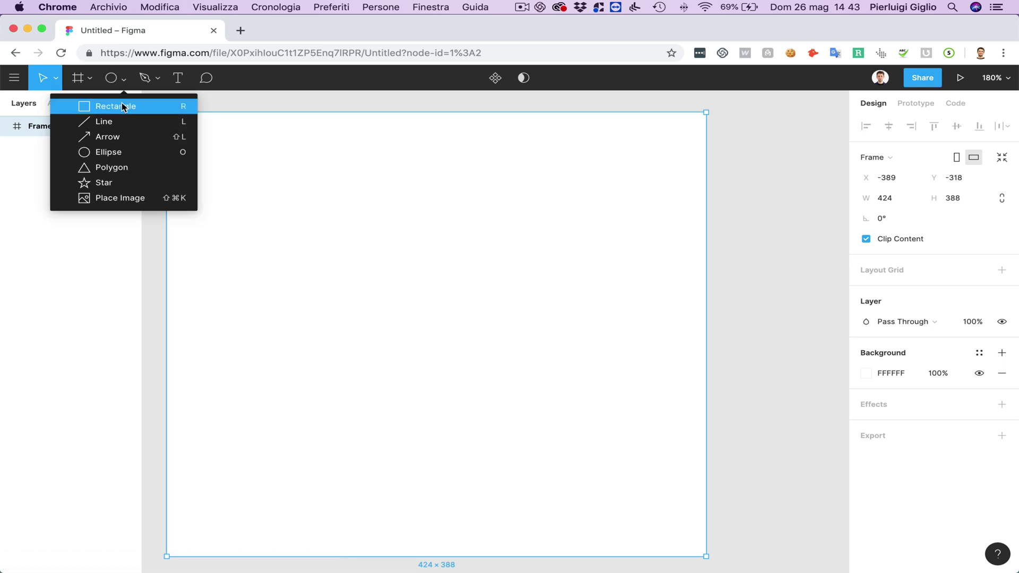
left_click(117, 106)
left_click_drag(242, 196, 430, 348)
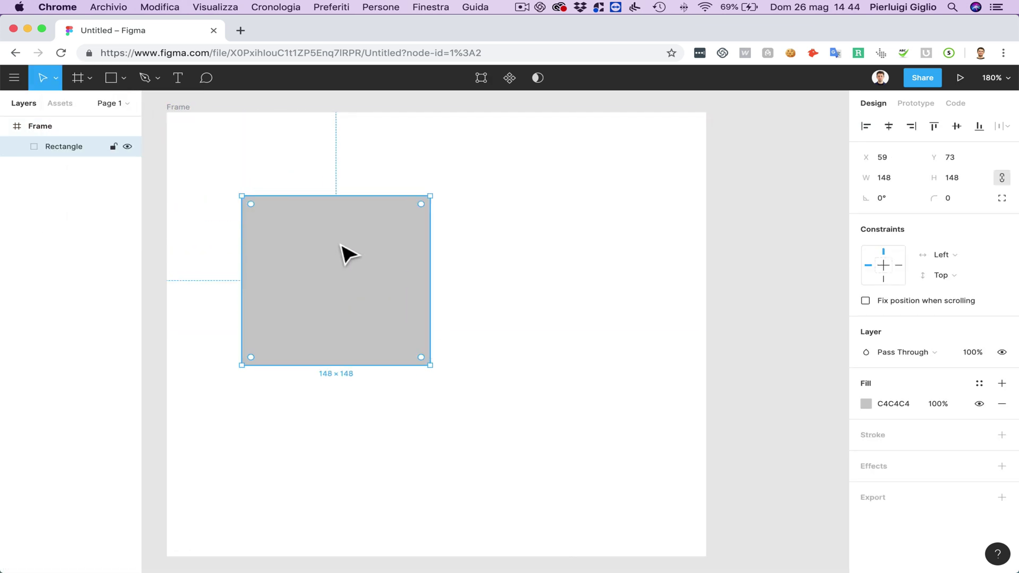
left_click_drag(334, 244, 457, 333)
Give the copied square a red FF0000 fill
left_click(865, 403)
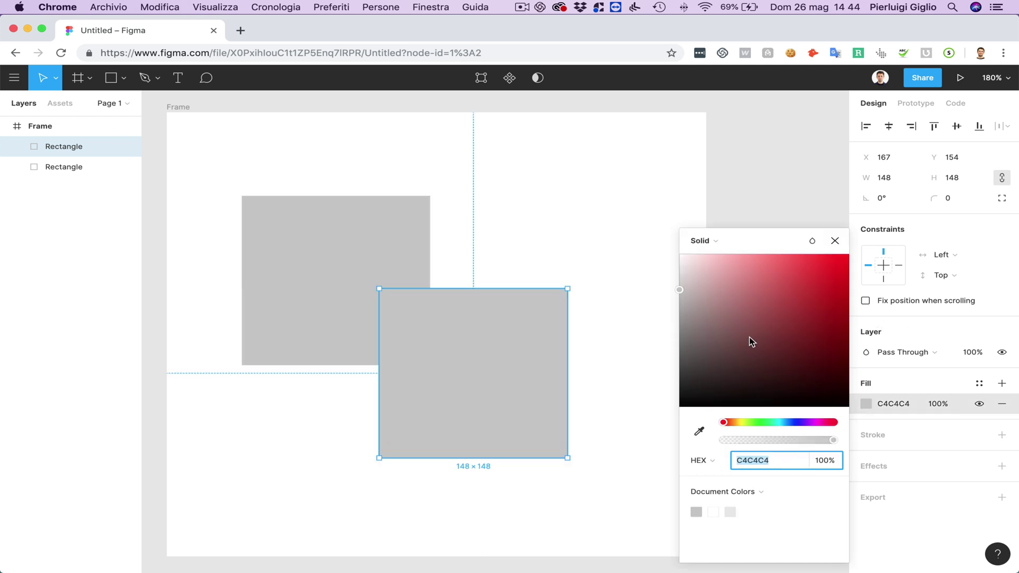
type("FF0000")
key("Return")
left_click(528, 207)
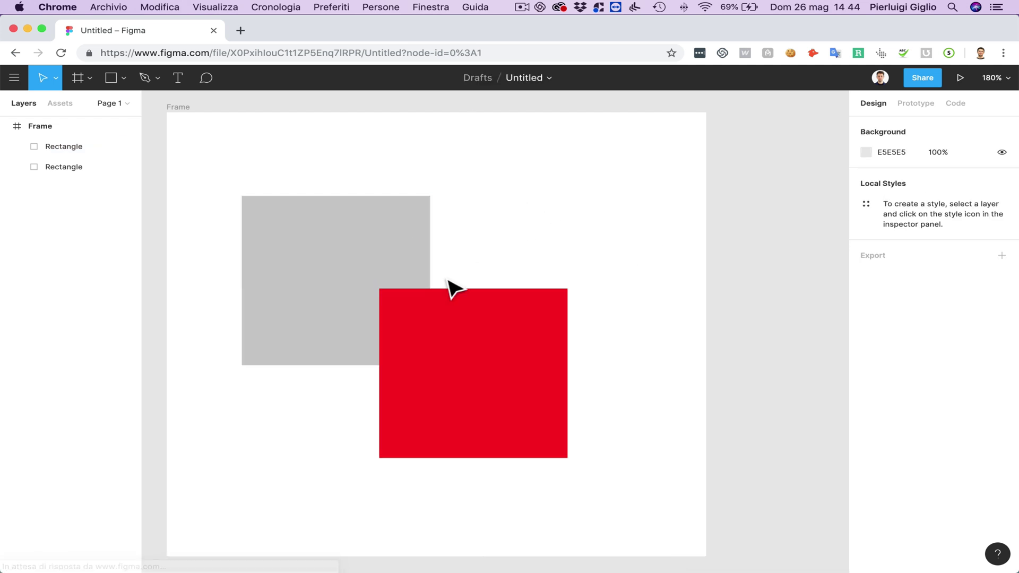
Rename the red square's layer 'Red' and the gray square's layer 'Gray'
left_click(448, 306)
double_click(74, 147)
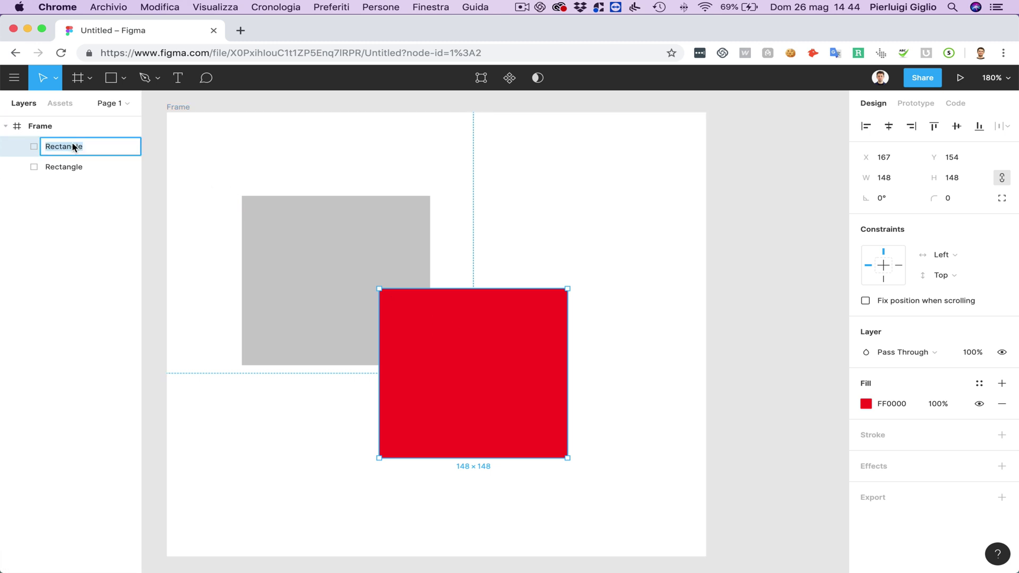
type("Red")
key("Return")
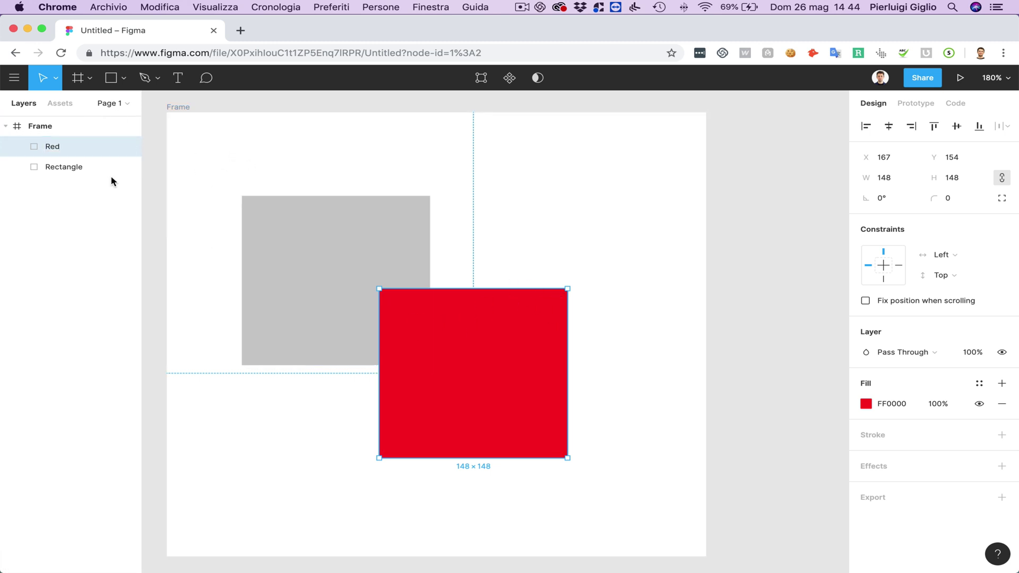
double_click(70, 168)
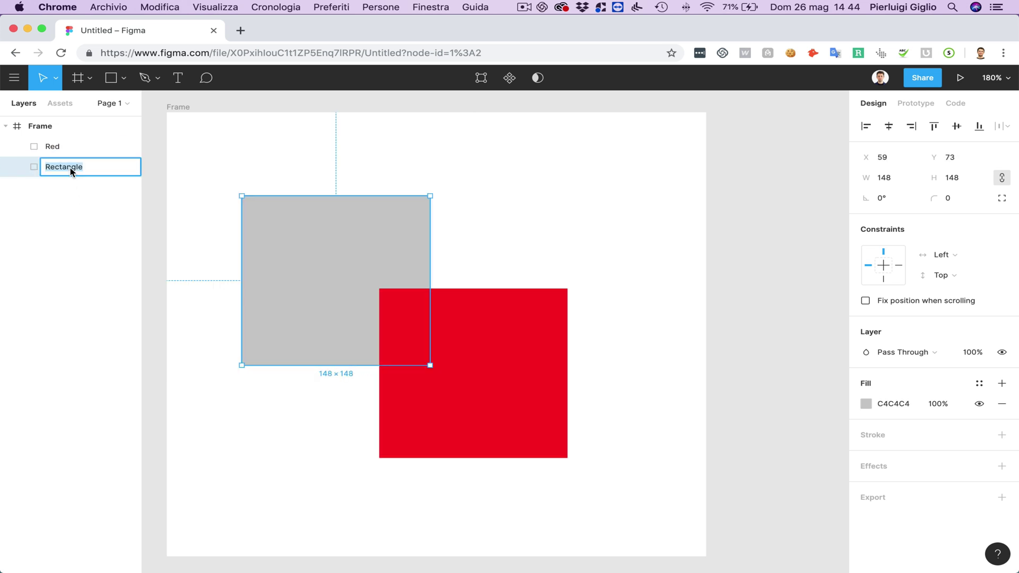
type("Gray")
key("Return")
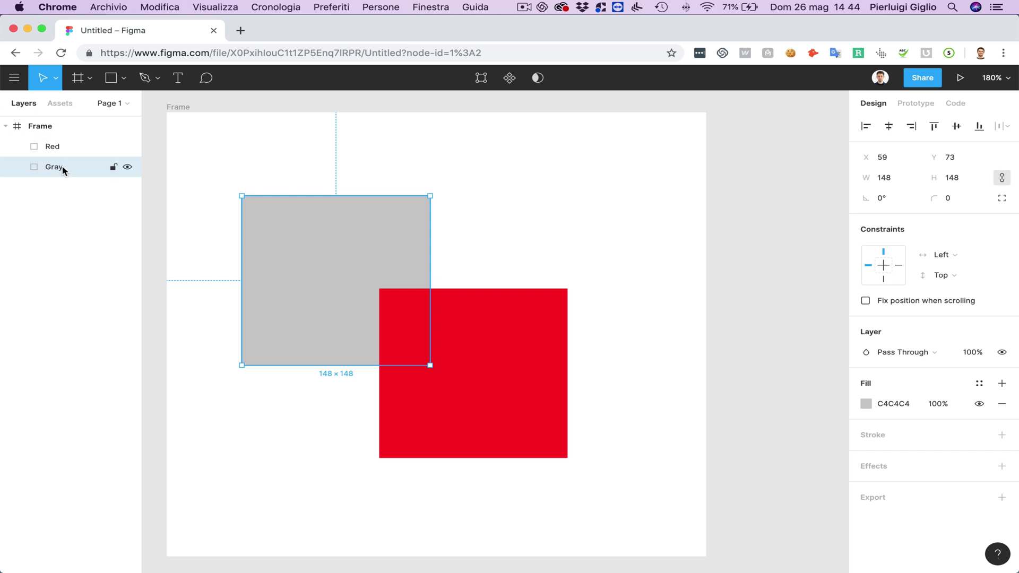
Move the Gray layer above Red in Layers, then marquee-select both squares
left_click_drag(63, 167, 59, 142)
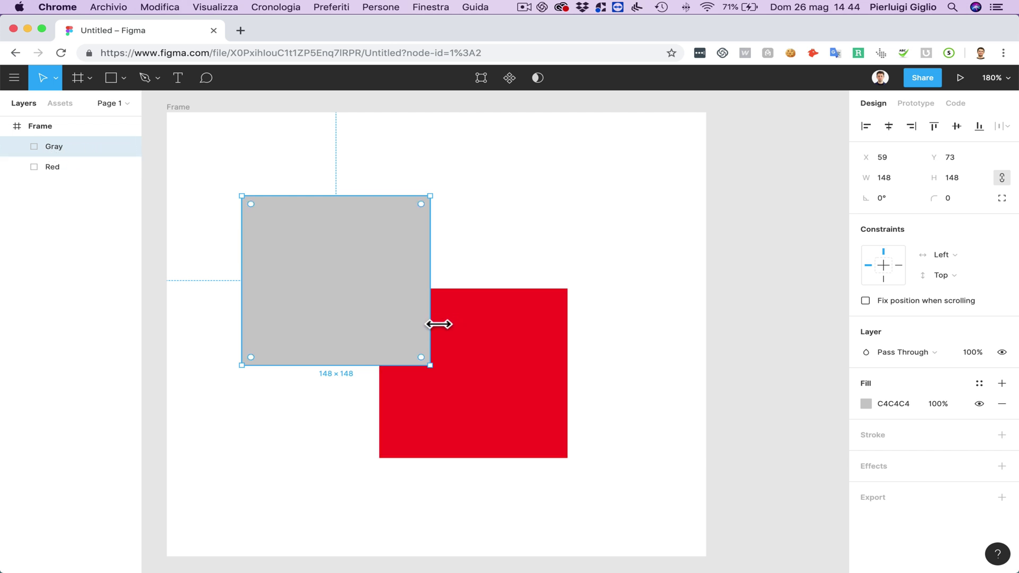
scroll(449, 313, "left", 3)
scroll(448, 312, "down", 2)
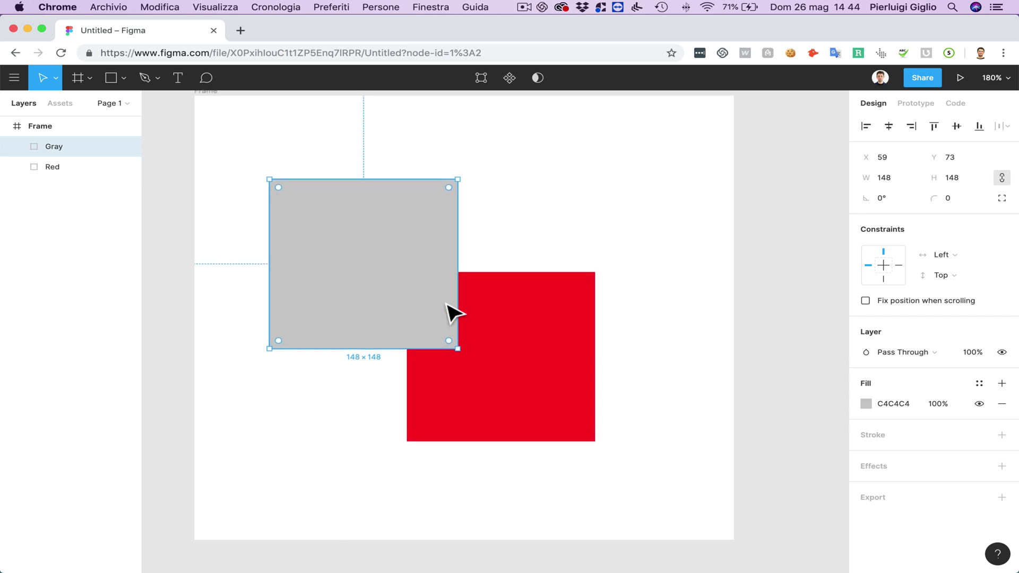
scroll(447, 304, "up", 2)
scroll(446, 304, "up", 2)
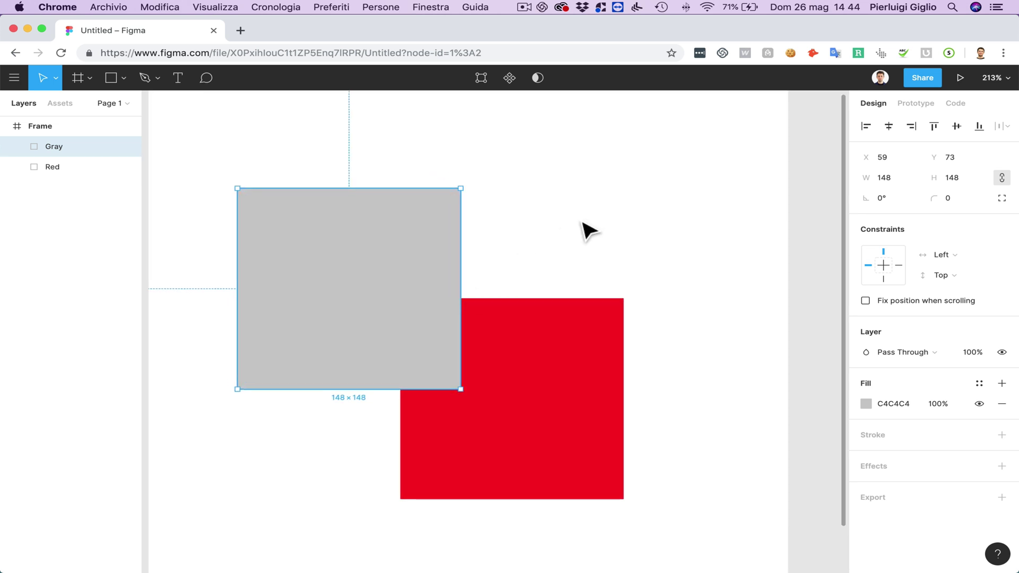
left_click_drag(581, 218, 394, 378)
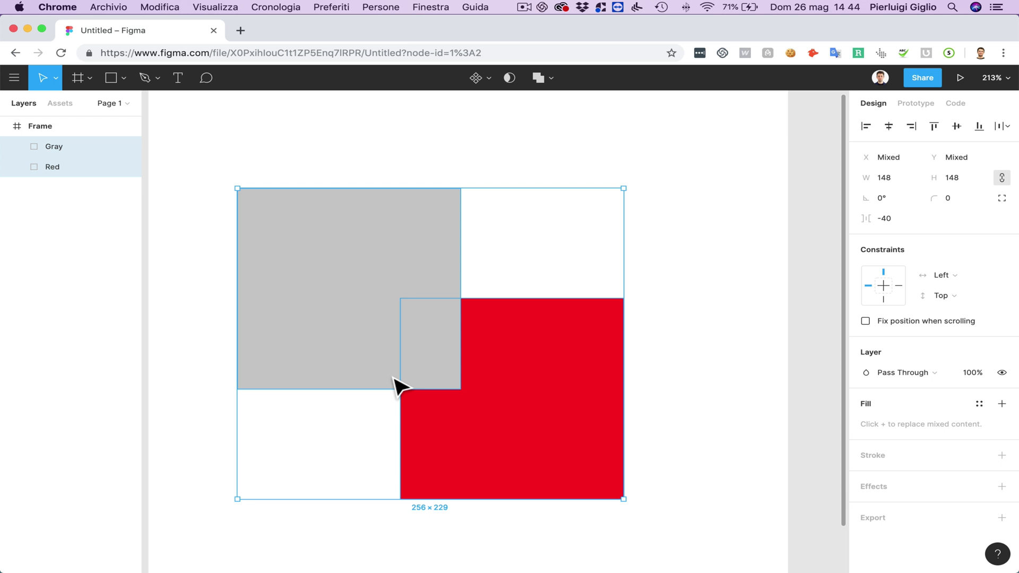
Group the two squares with Cmd+G and name the group layer 'Rename'
key("super+g")
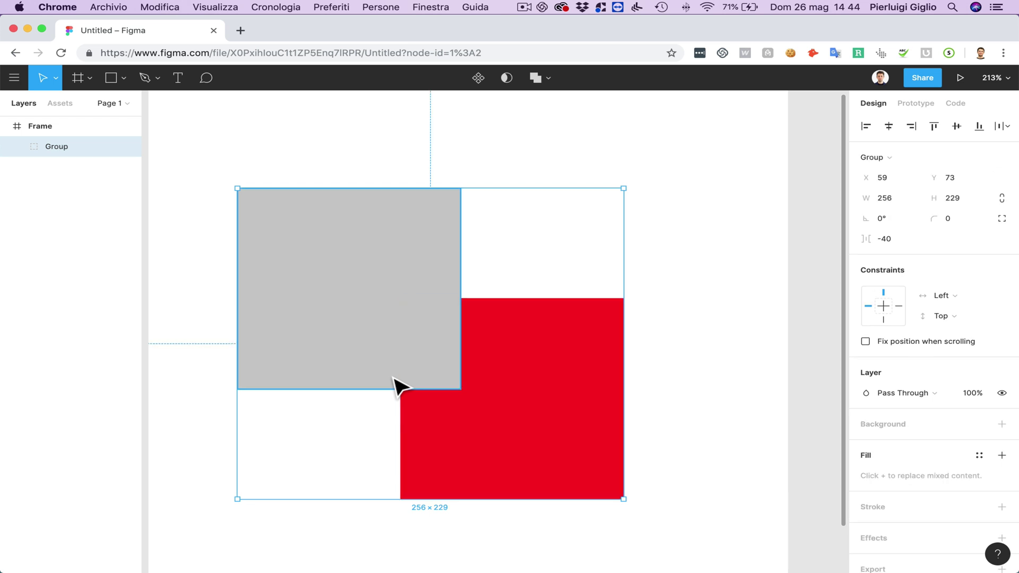
double_click(65, 144)
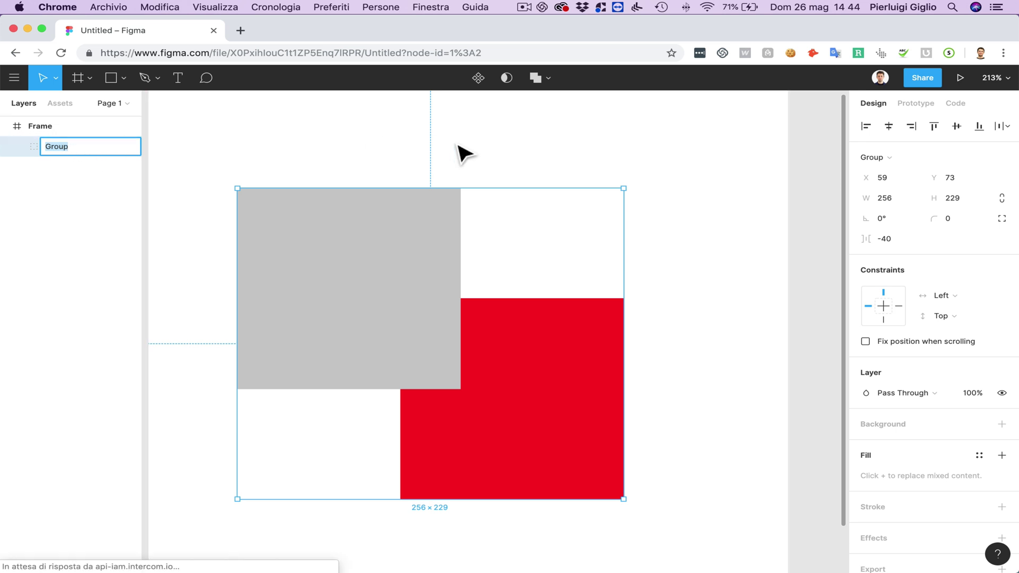
left_click(459, 154)
left_click(313, 286)
double_click(53, 147)
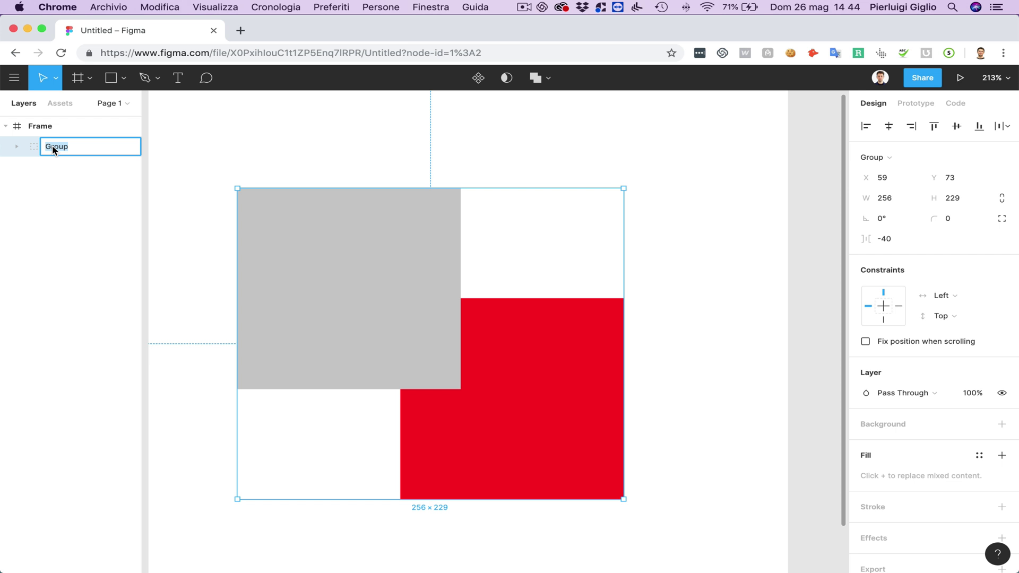
type("Rename")
key("Return")
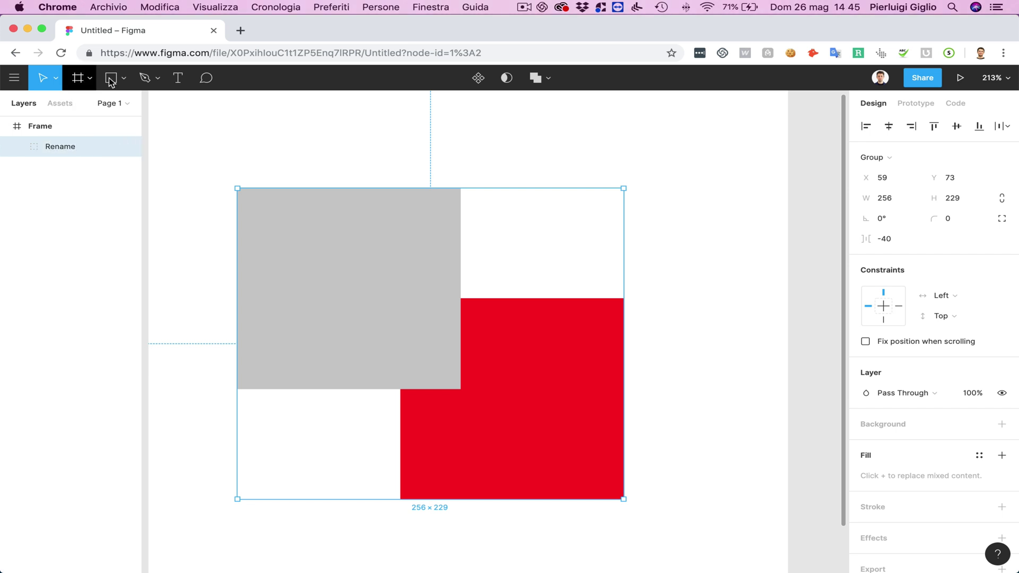
left_click(313, 156)
scroll(312, 156, "up", 1)
scroll(313, 156, "left", 1)
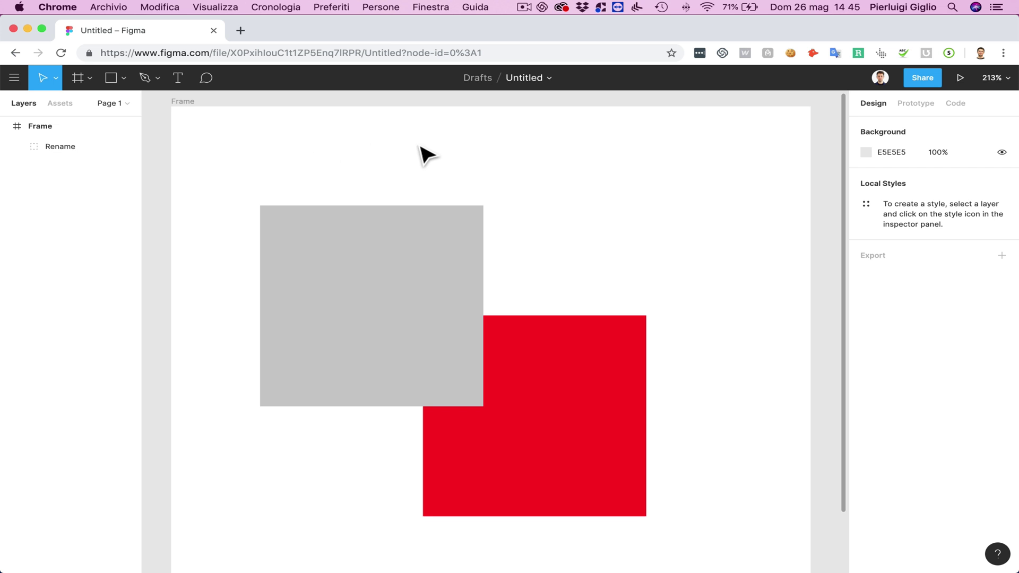
scroll(424, 157, "down", 1)
scroll(427, 158, "right", 1)
scroll(429, 159, "up", 1)
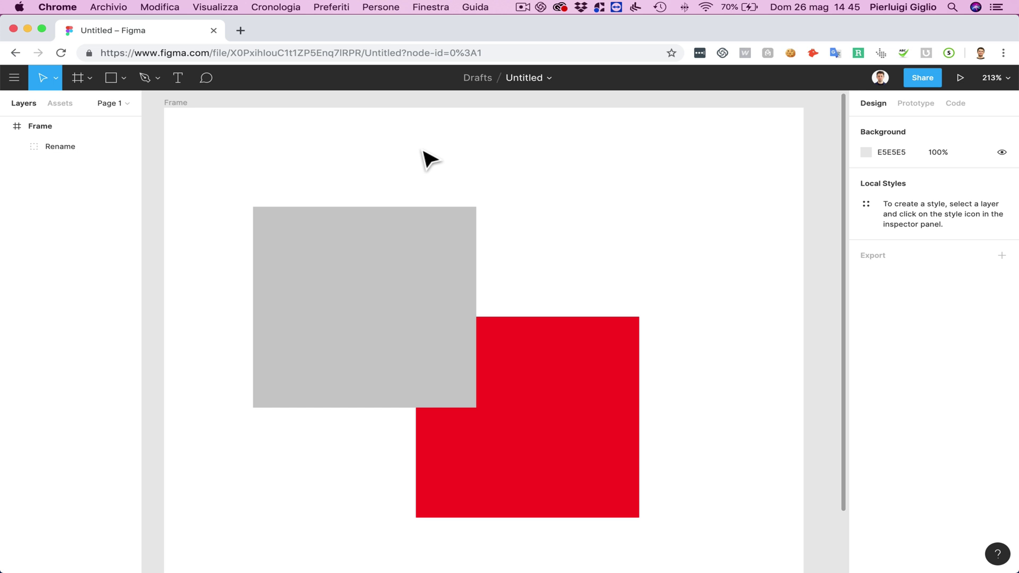
scroll(429, 160, "up", 2)
scroll(429, 159, "left", 2)
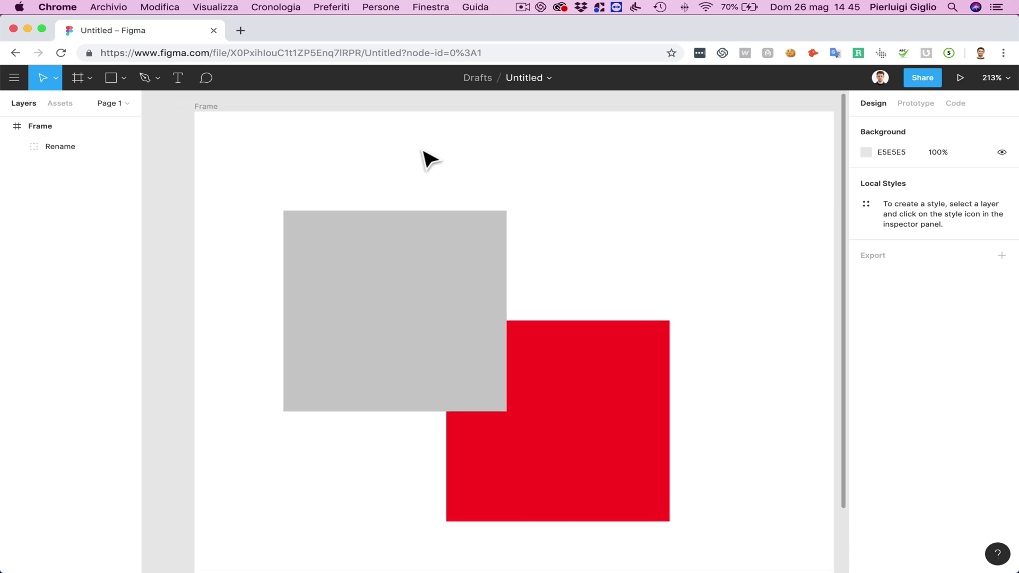
scroll(429, 160, "right", 1)
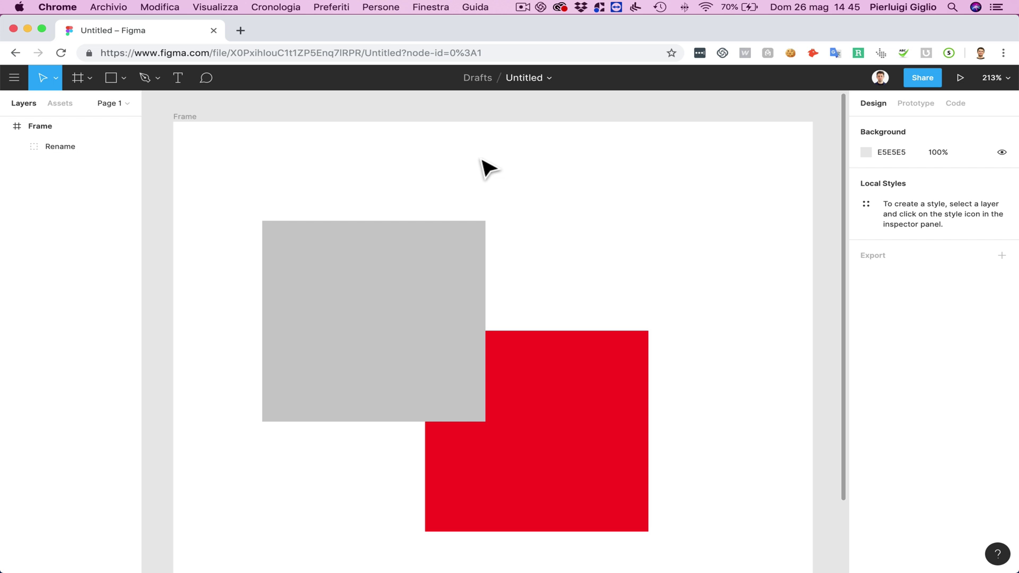
left_click(522, 7)
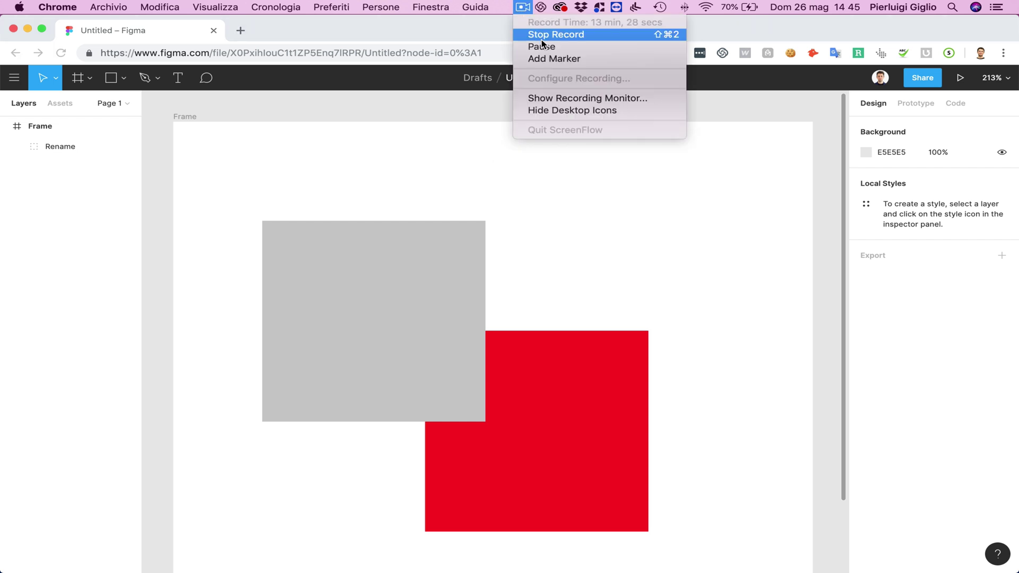